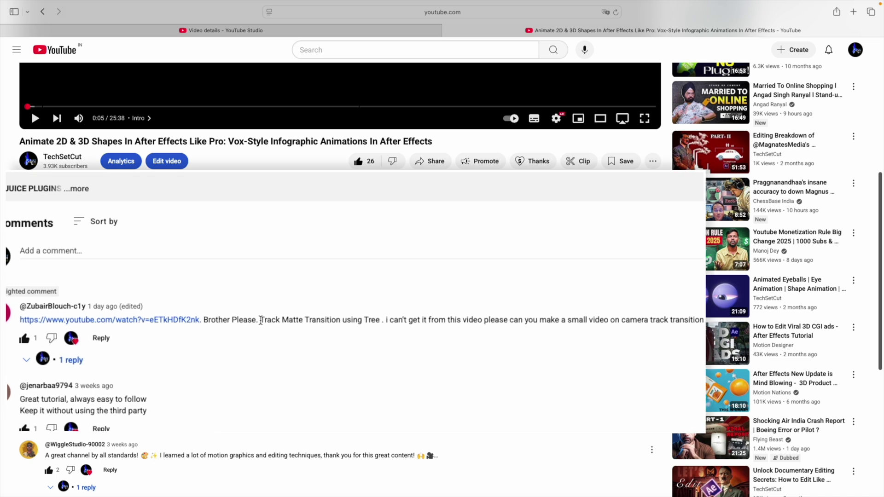
# Highlight the request for a track matte transition using a tree in the viewer's comment
pyautogui.moveTo(262, 320); pyautogui.dragTo(400, 322)
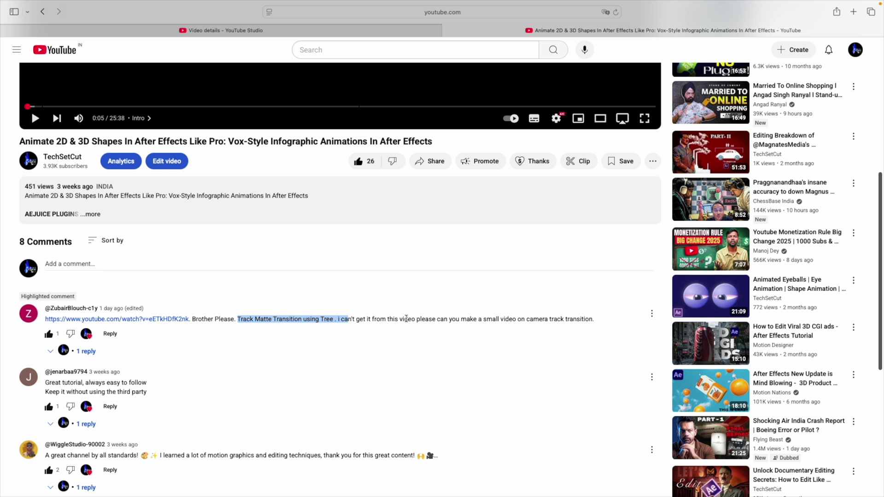
pyautogui.scroll(1, 406, 319)
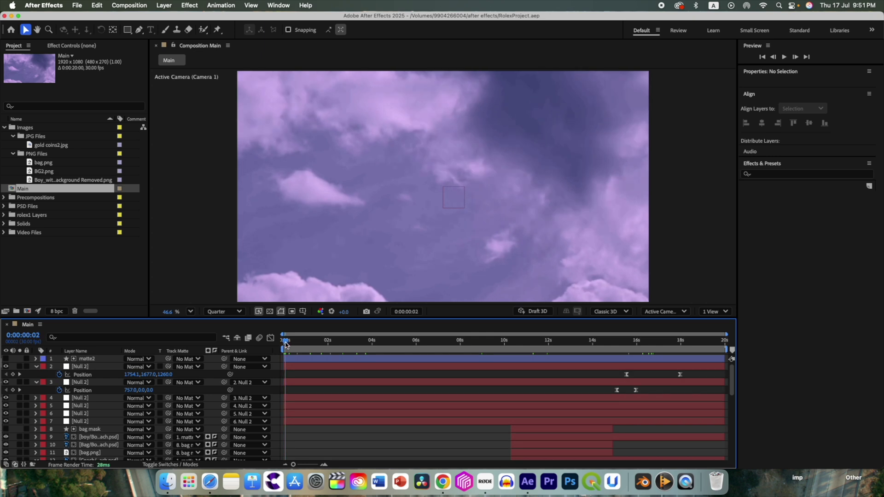
# Switch to After Effects and scrub the Main composition up to about 11 seconds, examining the underground transition around 7 seconds
pyautogui.click(343, 343)
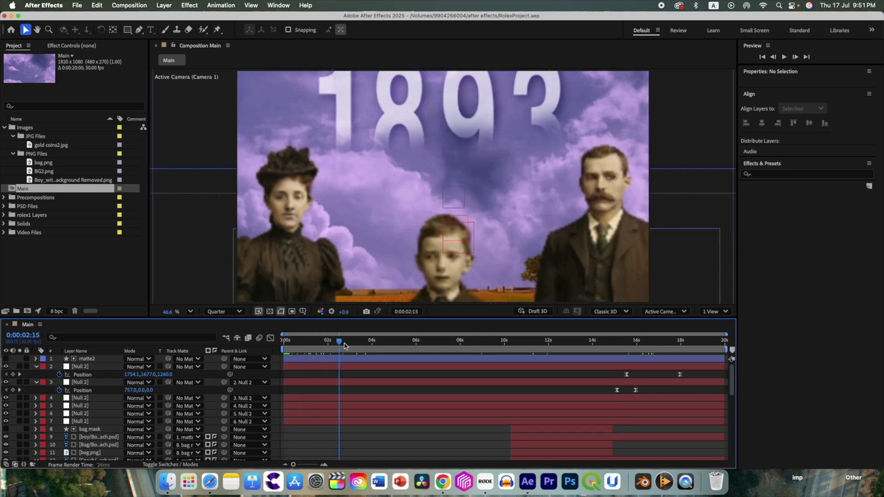
pyautogui.moveTo(345, 347); pyautogui.dragTo(441, 343)
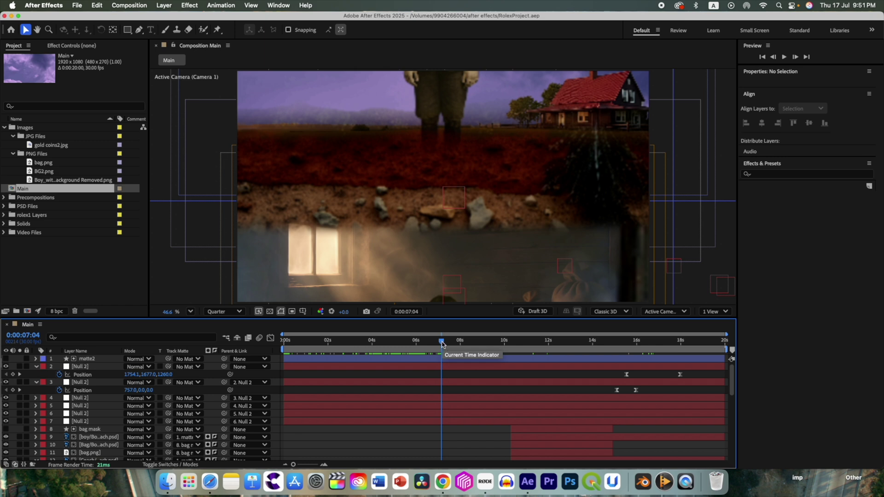
pyautogui.moveTo(442, 343)
pyautogui.mouseDown()
pyautogui.moveTo(432, 352)
pyautogui.moveTo(446, 343)
pyautogui.mouseUp()
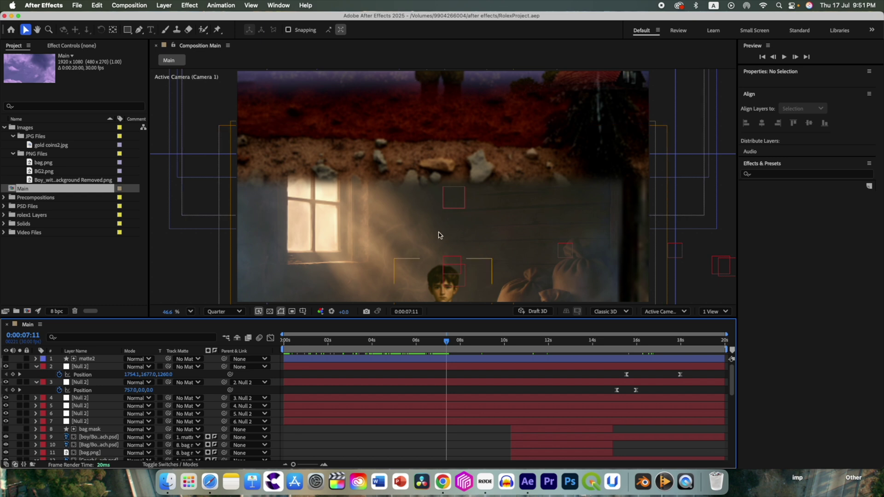
pyautogui.moveTo(446, 343)
pyautogui.mouseDown()
pyautogui.moveTo(424, 344)
pyautogui.moveTo(434, 344)
pyautogui.mouseUp()
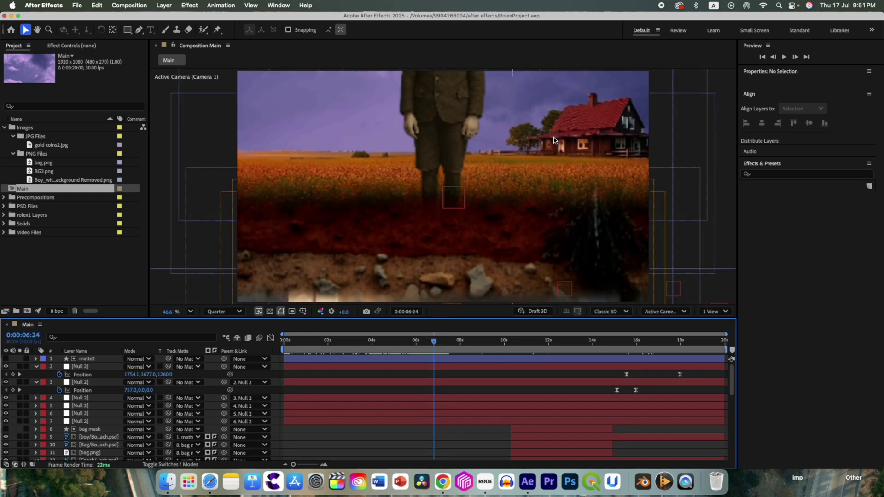
pyautogui.moveTo(435, 344); pyautogui.dragTo(450, 344)
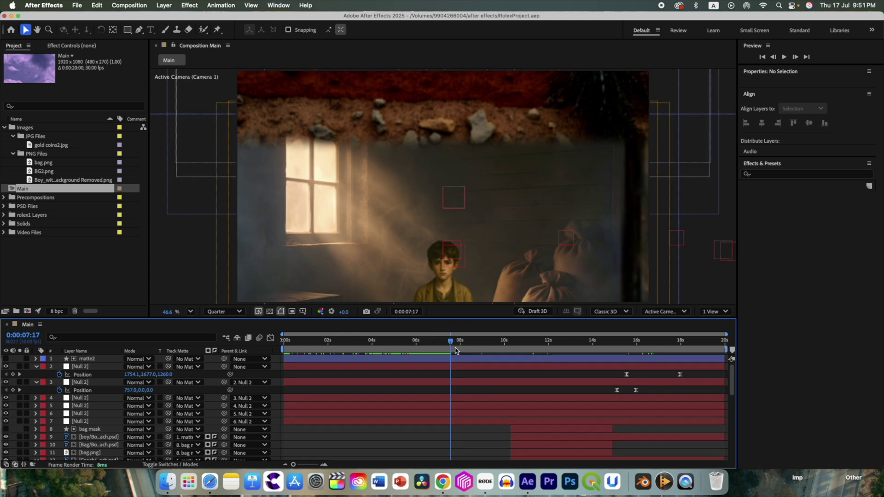
pyautogui.moveTo(450, 343); pyautogui.dragTo(439, 344)
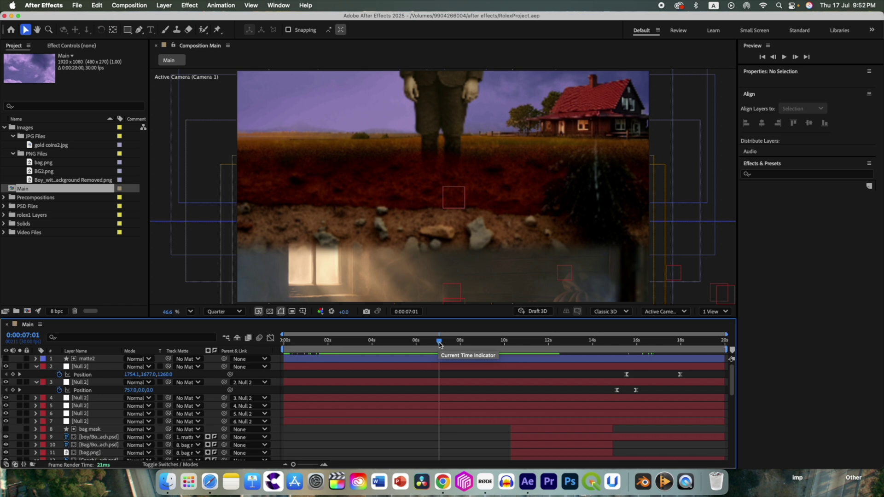
pyautogui.moveTo(439, 345); pyautogui.dragTo(534, 348)
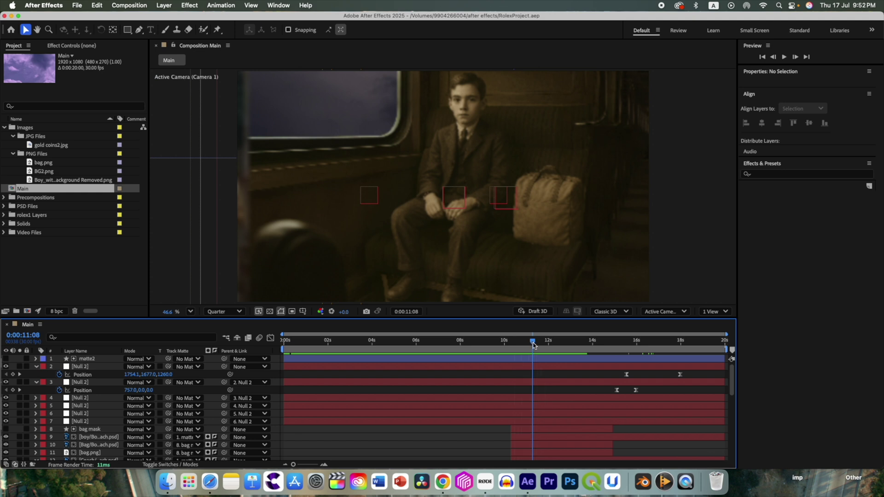
# Create a new composition with the default settings
pyautogui.click(69, 279)
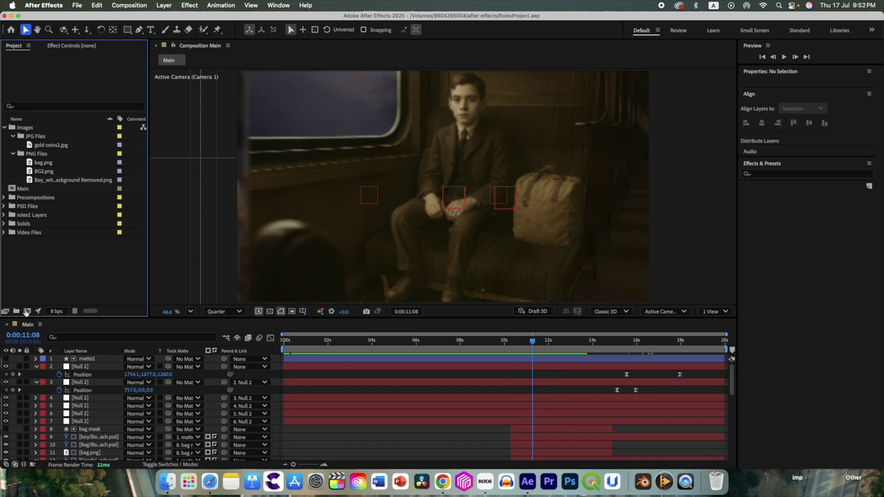
pyautogui.click(27, 311)
pyautogui.click(547, 358)
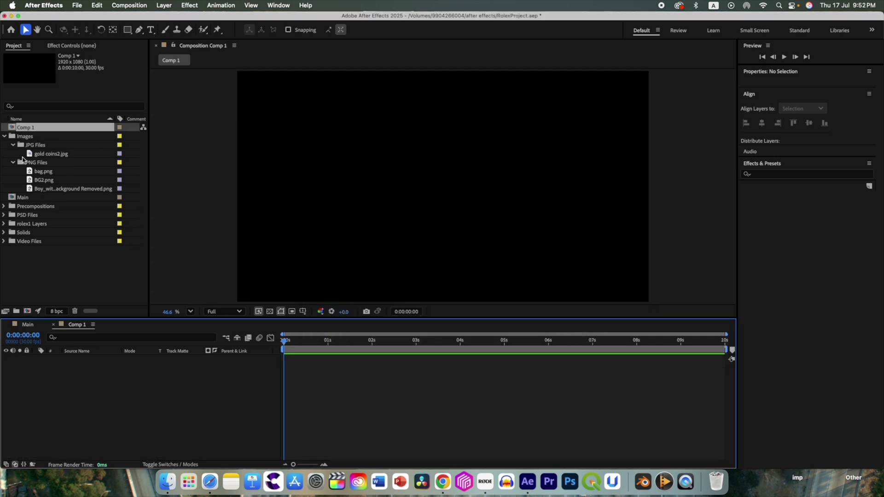
# Add BG1/rolex1.psd from the PSD Files folder to the new composition and make it a 3D layer
pyautogui.click(5, 215)
pyautogui.click(27, 232)
pyautogui.moveTo(24, 239); pyautogui.dragTo(81, 386)
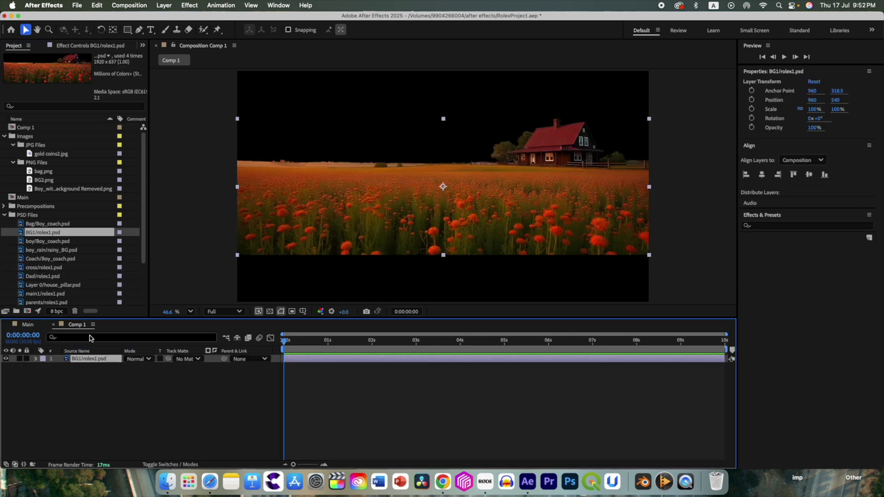
pyautogui.click(168, 464)
pyautogui.click(175, 358)
# Add main1/rolex1.psd above the background layer, and lower the background to a Y position of about 770
pyautogui.click(42, 242)
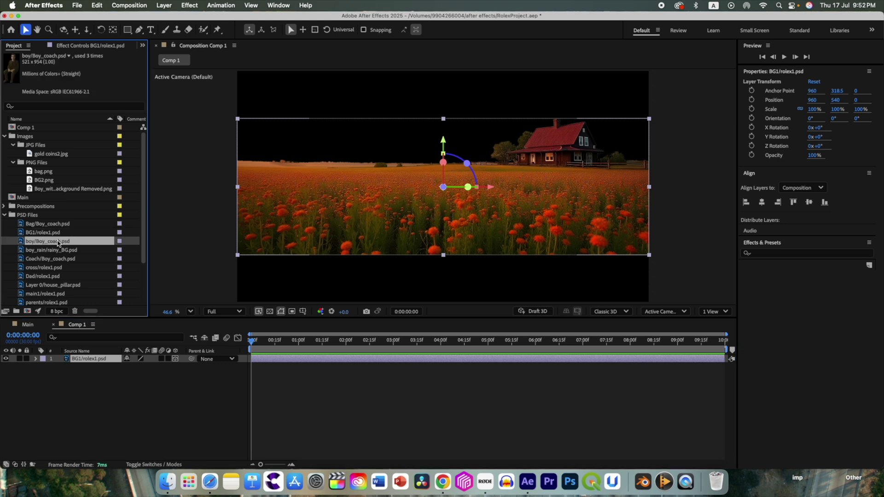
pyautogui.moveTo(44, 291); pyautogui.dragTo(114, 360)
pyautogui.click(97, 367)
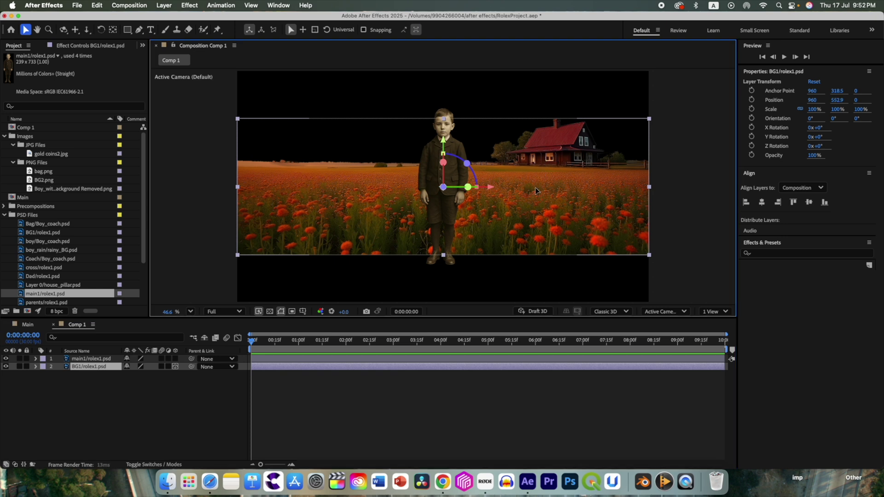
pyautogui.moveTo(535, 187); pyautogui.dragTo(537, 236)
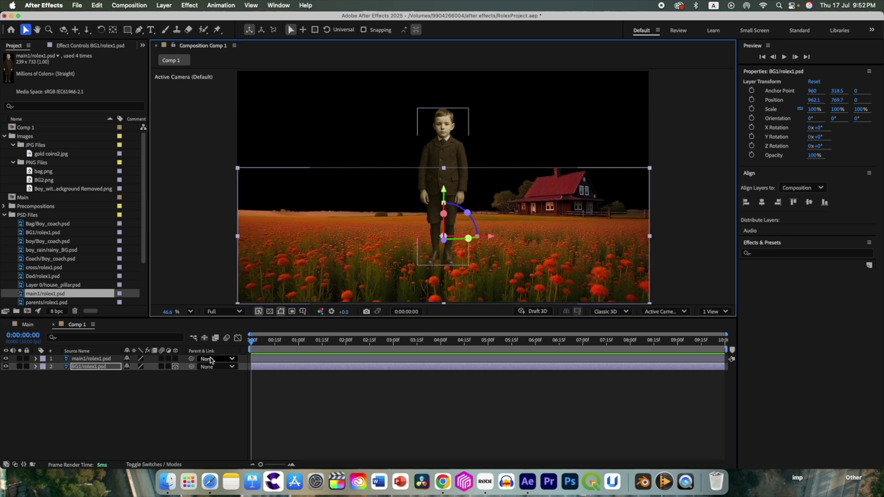
# Make the main1/rolex1.psd boy layer 3D and lower it to a Y position of about 703
pyautogui.click(91, 359)
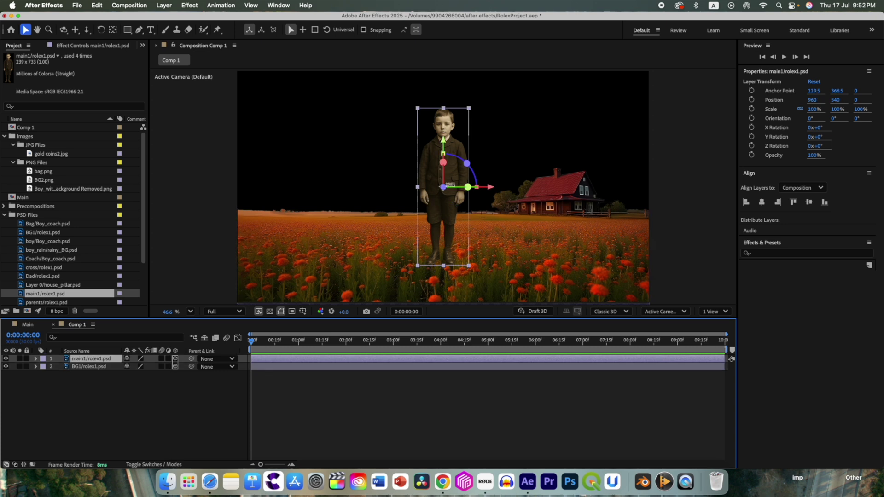
pyautogui.moveTo(443, 140); pyautogui.dragTo(442, 176)
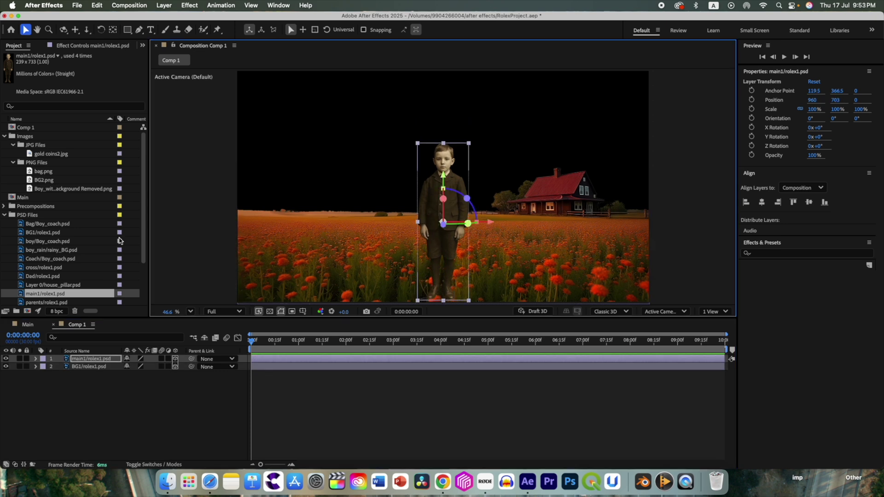
# Create a one-node camera with 35 mm focal length, depth of field enabled and an F-Stop of 1.2
pyautogui.click(103, 390)
pyautogui.rightClick(107, 389)
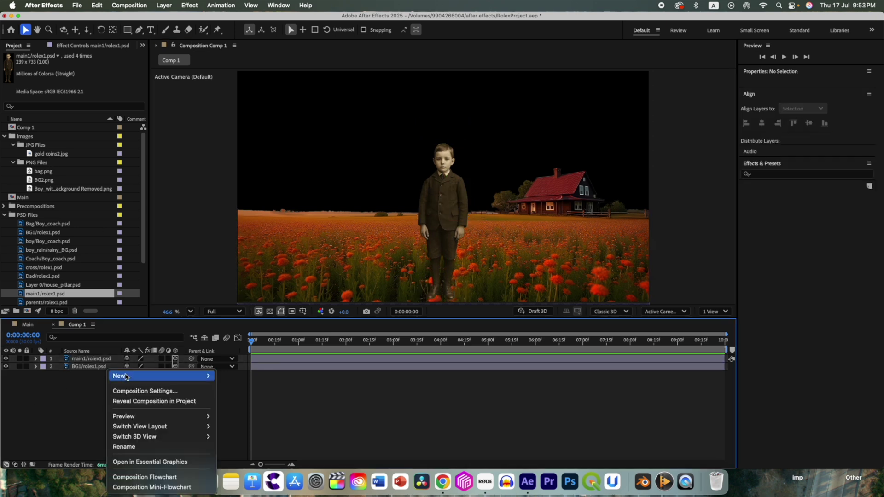
pyautogui.moveTo(125, 375)
pyautogui.click(256, 420)
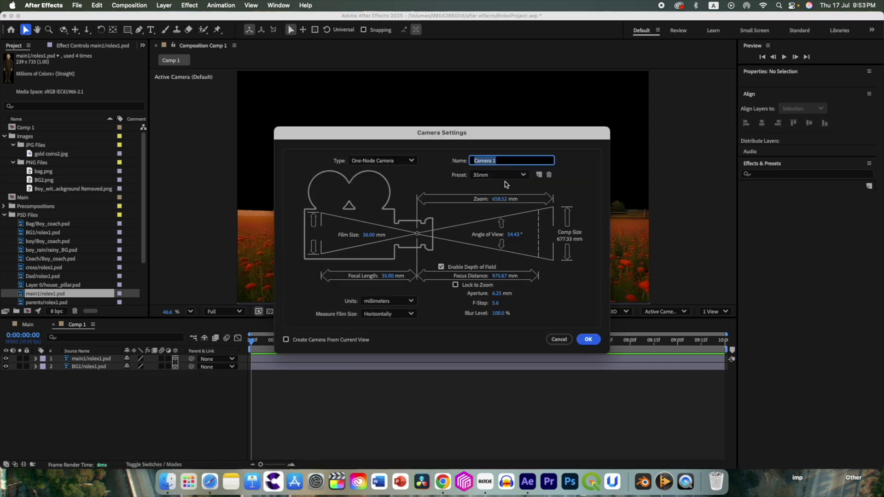
pyautogui.click(496, 304)
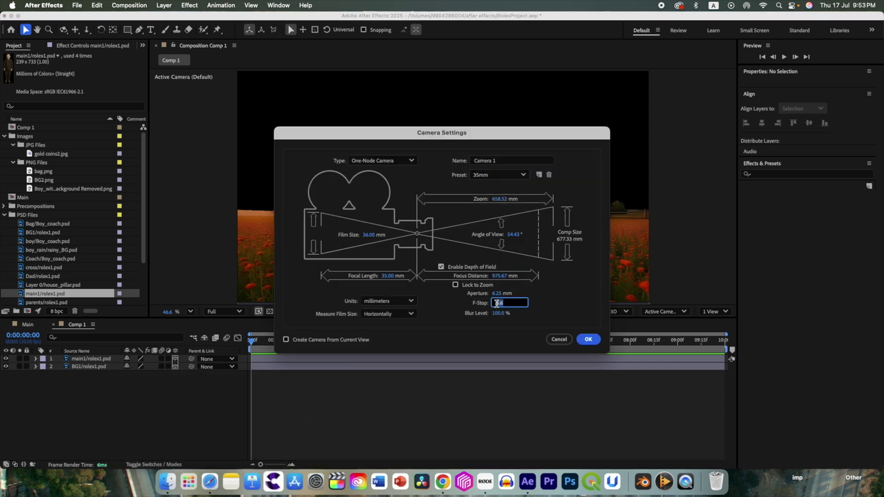
pyautogui.write('1.2')
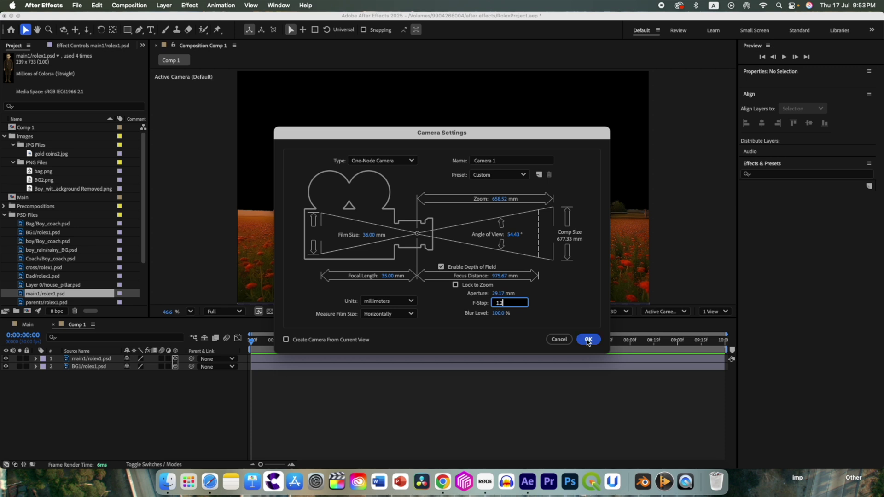
pyautogui.click(588, 340)
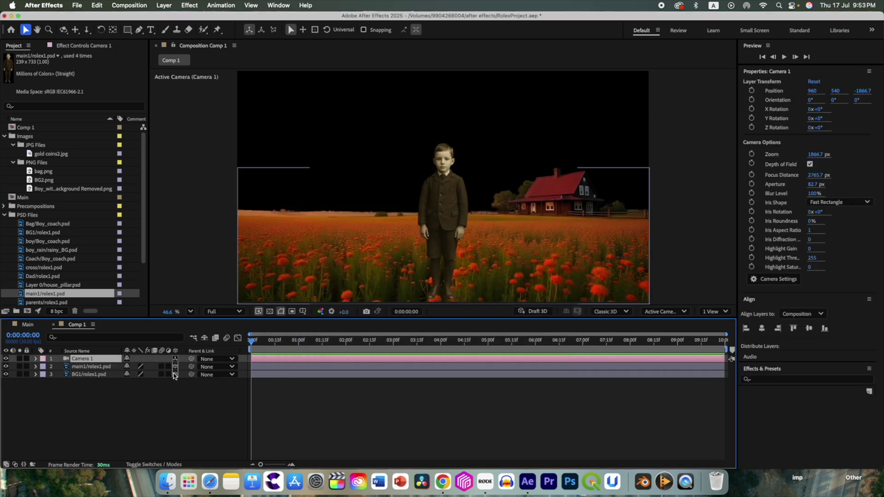
# Create a null object, make it 3D and parent the camera to it
pyautogui.click(95, 405)
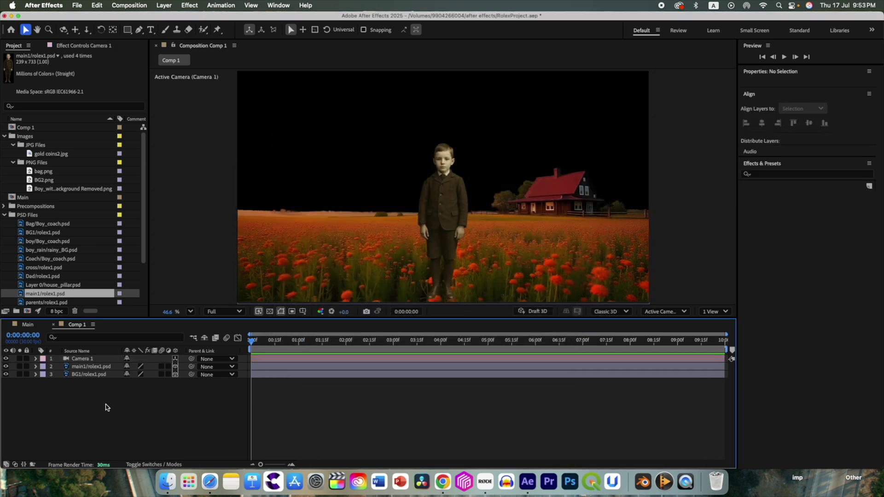
pyautogui.rightClick(98, 407)
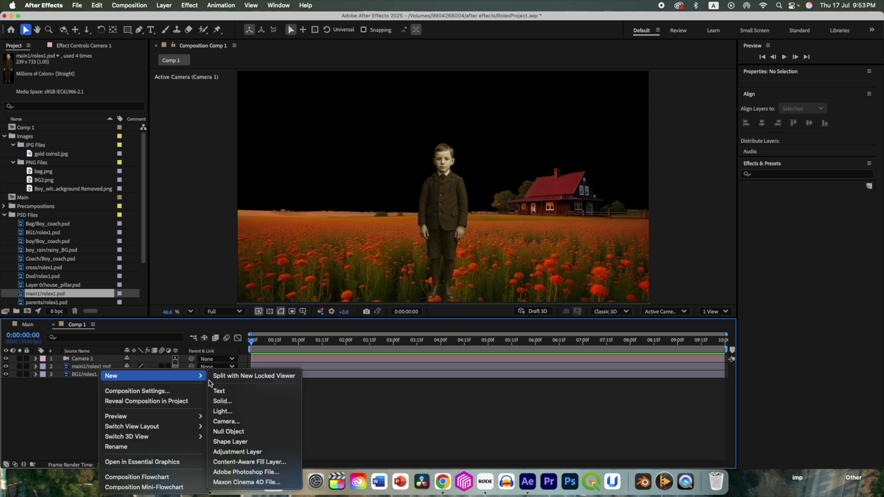
pyautogui.click(235, 431)
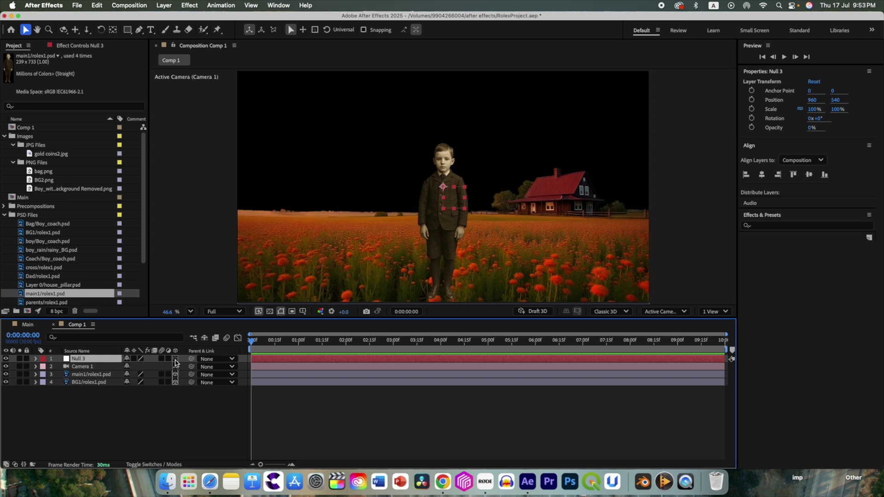
pyautogui.click(175, 359)
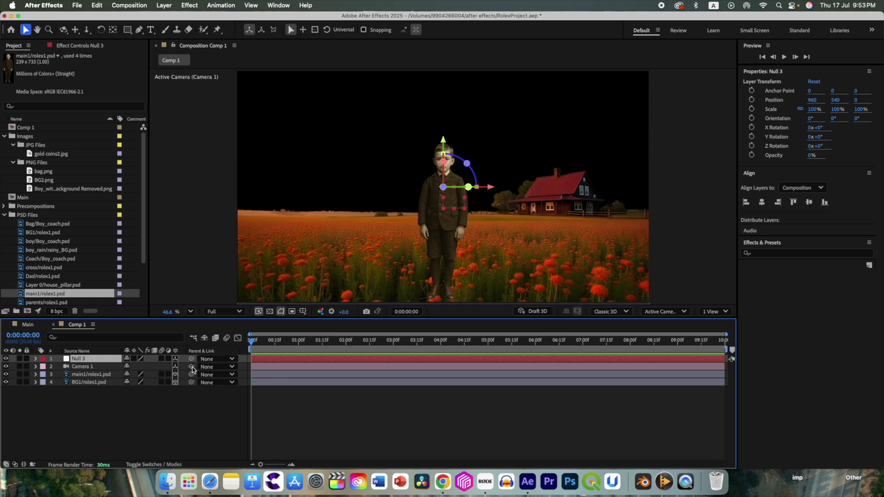
pyautogui.moveTo(191, 366); pyautogui.dragTo(102, 362)
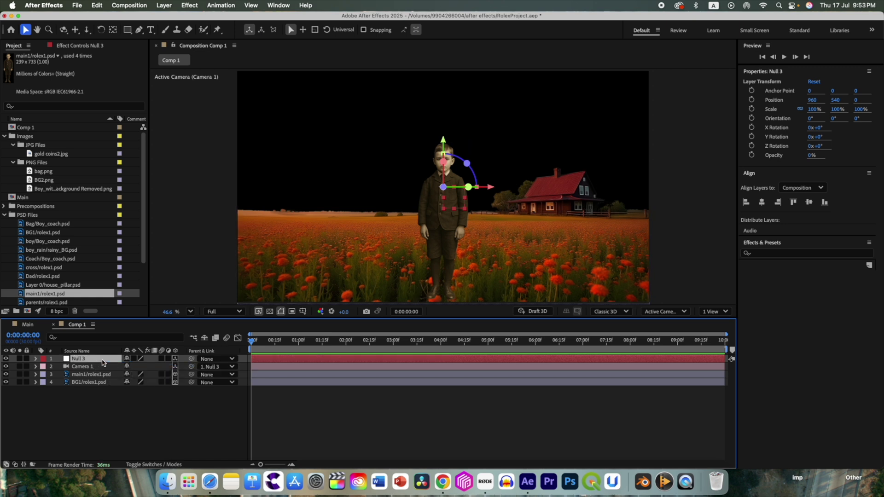
pyautogui.click(79, 367)
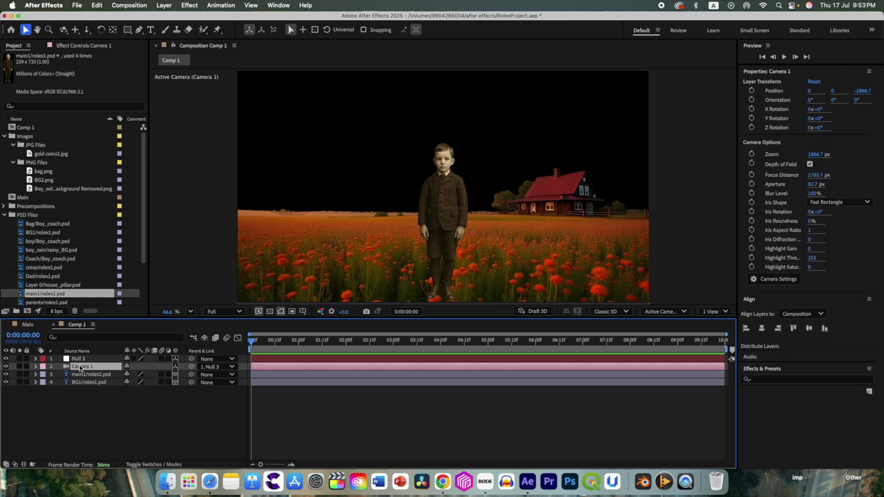
# Keyframe the null's Position at 0:00:00:00 and set its Y position to 1635 at 0:00:03:29
pyautogui.click(80, 359)
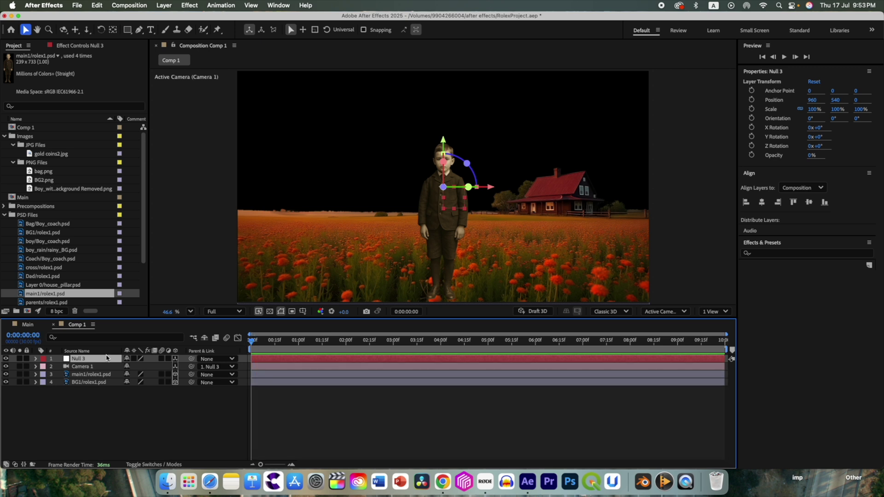
pyautogui.press('p')
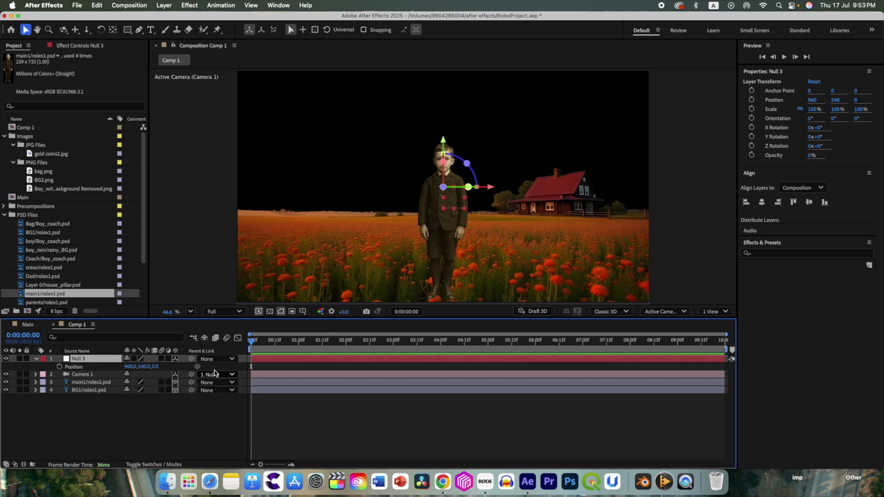
pyautogui.click(59, 366)
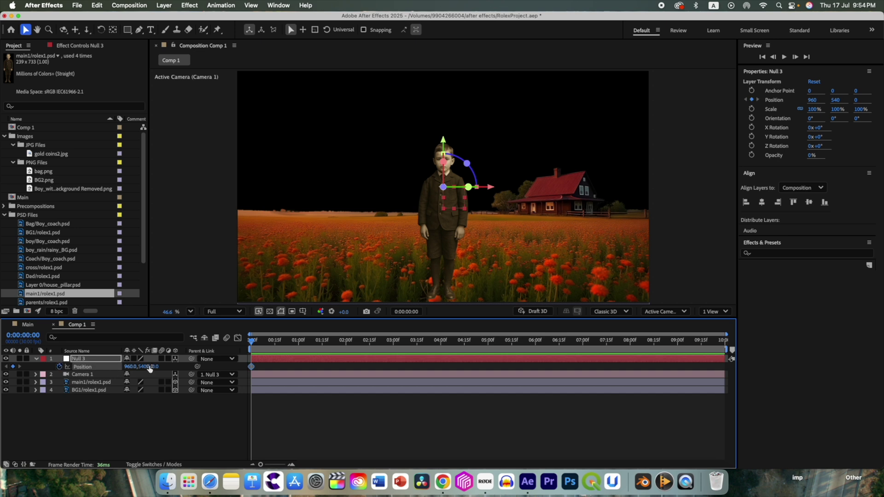
pyautogui.moveTo(251, 342); pyautogui.dragTo(439, 356)
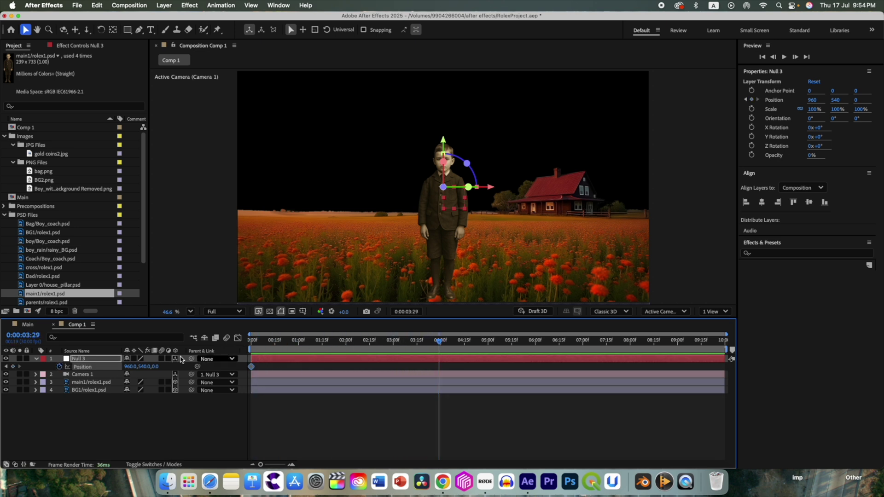
pyautogui.moveTo(142, 366); pyautogui.dragTo(684, 329)
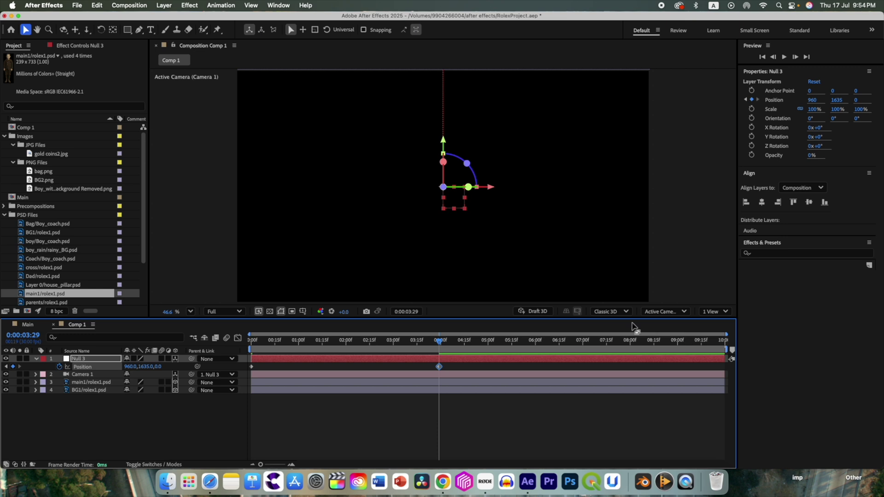
# Return to 0:00:00:00 and show the composition in two views
pyautogui.moveTo(439, 343); pyautogui.dragTo(252, 342)
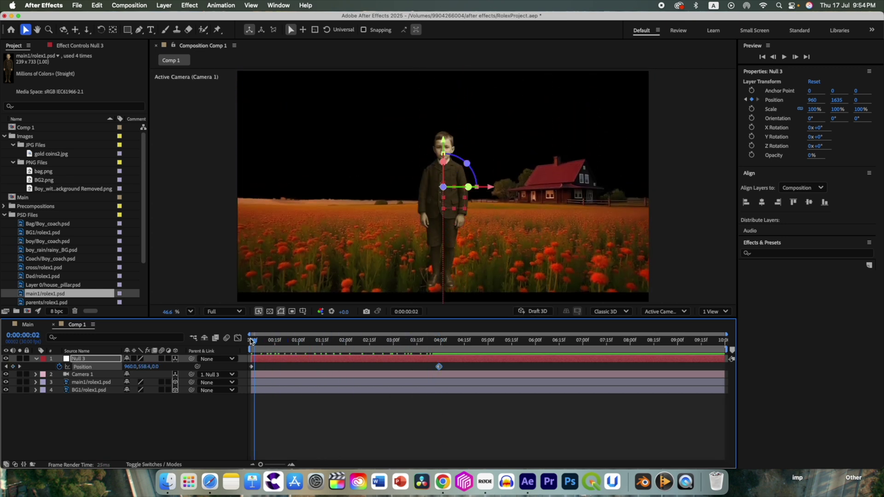
pyautogui.click(85, 382)
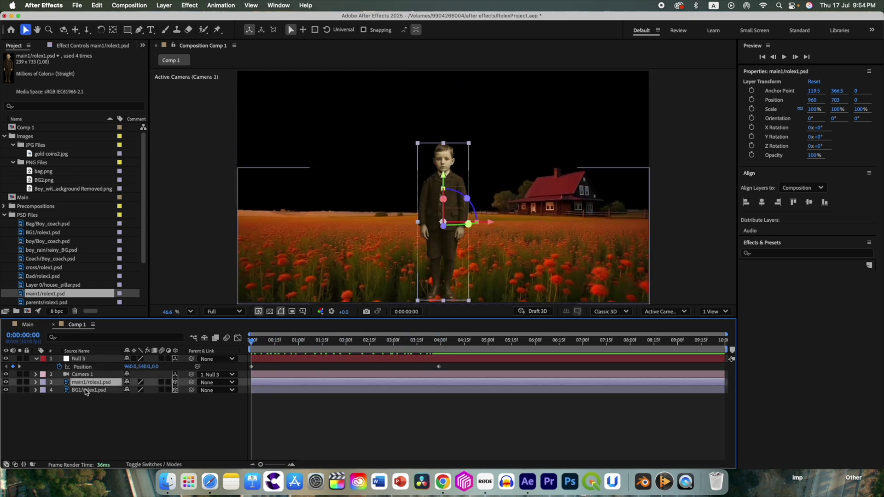
pyautogui.click(85, 391)
pyautogui.click(714, 312)
pyautogui.click(695, 340)
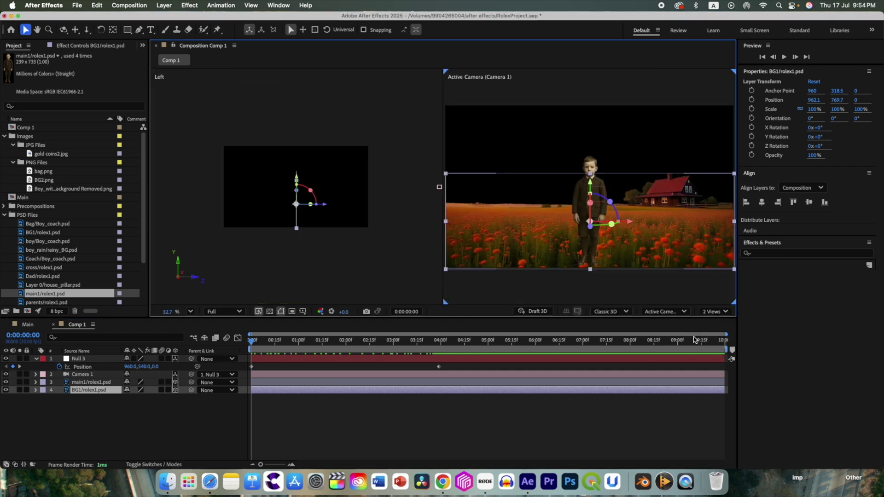
# Push the BG1/rolex1.psd layer back in depth to about Z 956 and scale it to 187%
pyautogui.click(91, 382)
pyautogui.click(88, 390)
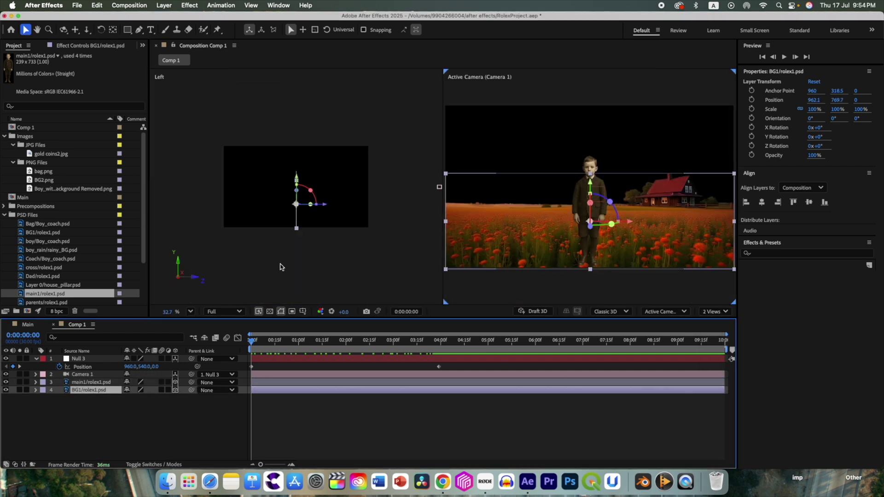
pyautogui.moveTo(323, 204); pyautogui.dragTo(252, 213)
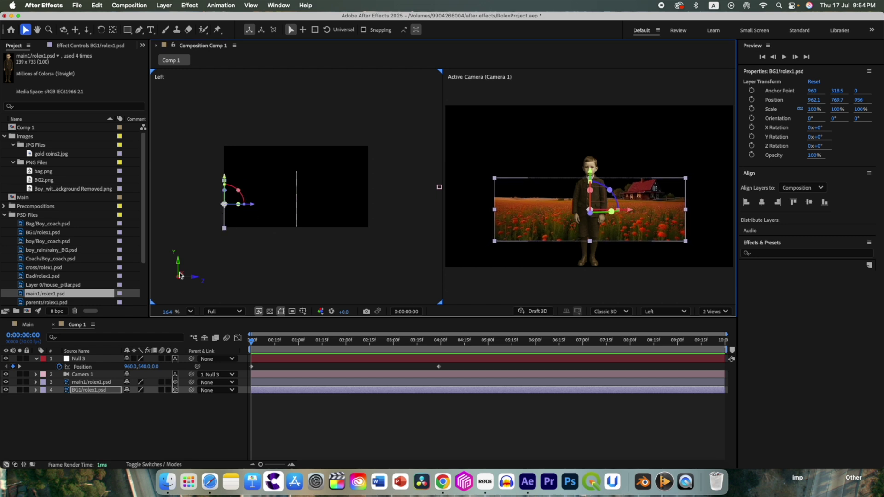
pyautogui.click(84, 391)
pyautogui.press('s')
pyautogui.moveTo(137, 398); pyautogui.dragTo(173, 400)
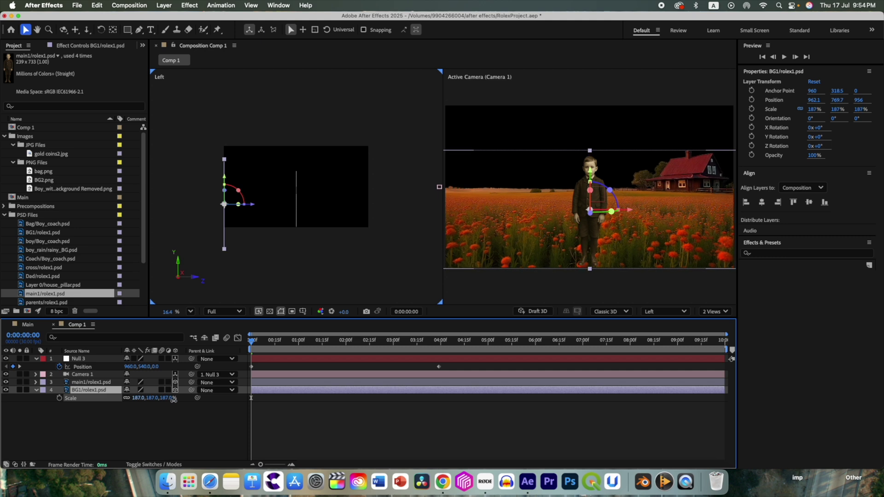
pyautogui.click(98, 382)
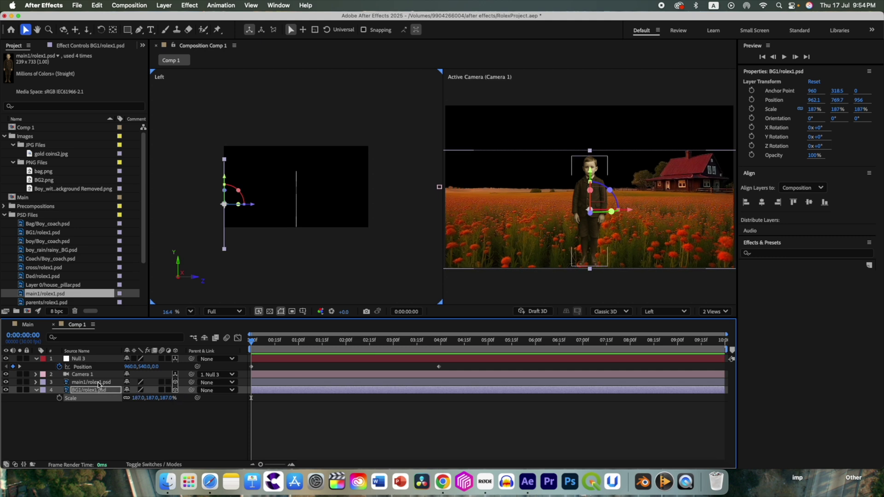
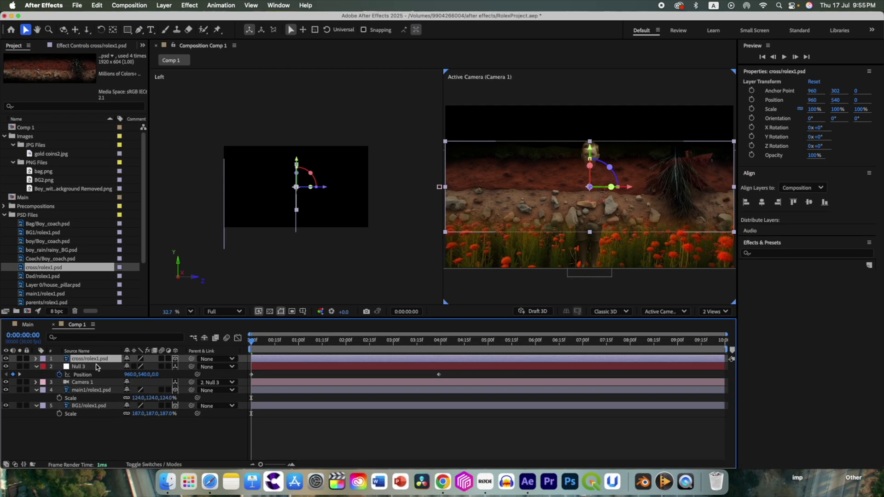
# Scale the cross/rolex1.psd layer to 103% and move it down and forward to about Y 935, Z -177
pyautogui.press('s')
pyautogui.moveTo(138, 367); pyautogui.dragTo(82, 367)
pyautogui.click(86, 360)
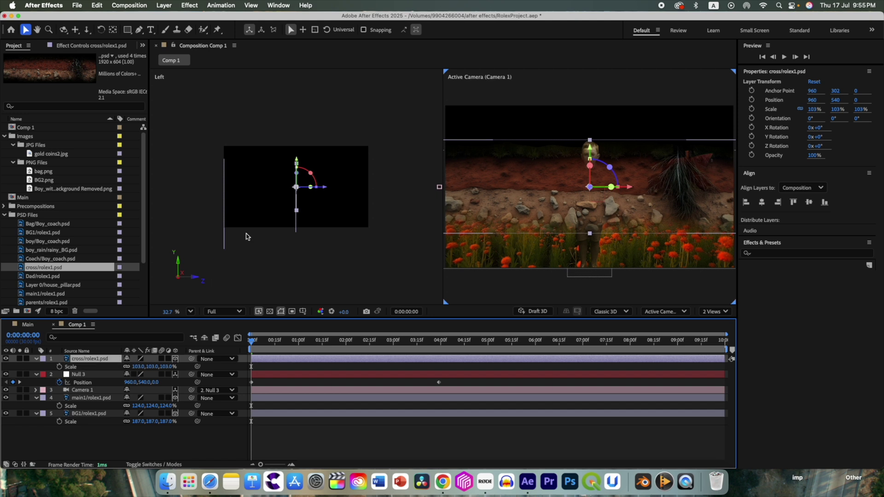
pyautogui.moveTo(325, 192); pyautogui.dragTo(339, 195)
pyautogui.moveTo(310, 167); pyautogui.dragTo(317, 195)
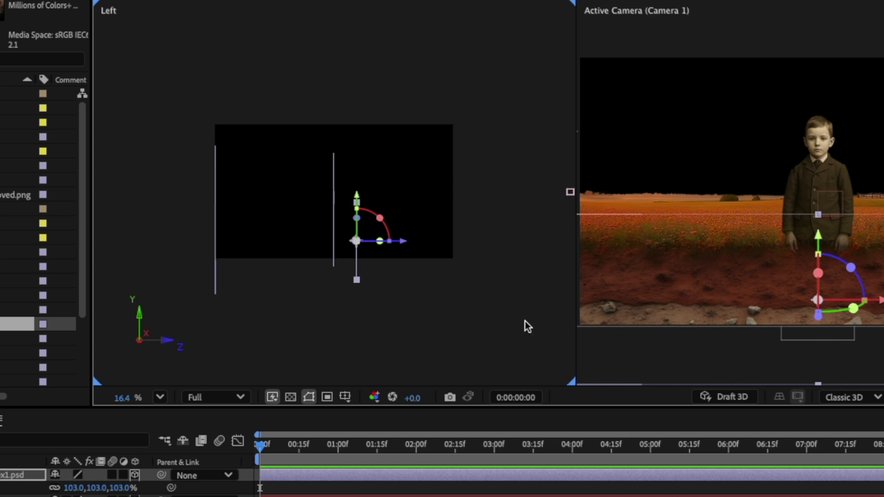
# Bring the cross/rolex1.psd layer closer to the camera at about Z -378 and scale it to 88%
pyautogui.moveTo(404, 244); pyautogui.dragTo(425, 251)
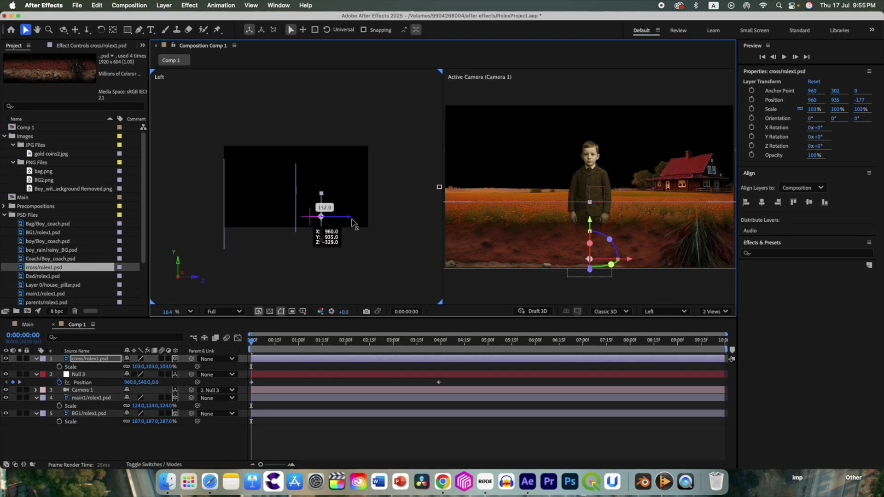
pyautogui.moveTo(354, 222); pyautogui.dragTo(326, 254)
pyautogui.press('s')
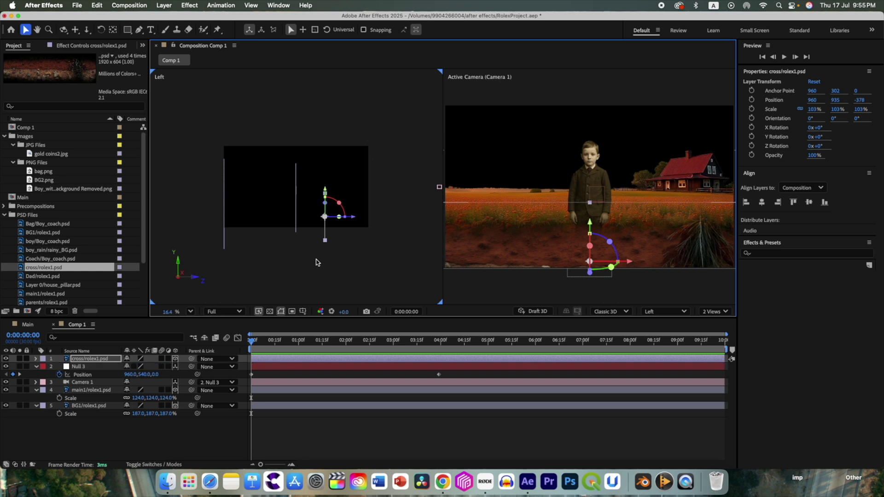
pyautogui.press('s')
pyautogui.moveTo(139, 366); pyautogui.dragTo(132, 366)
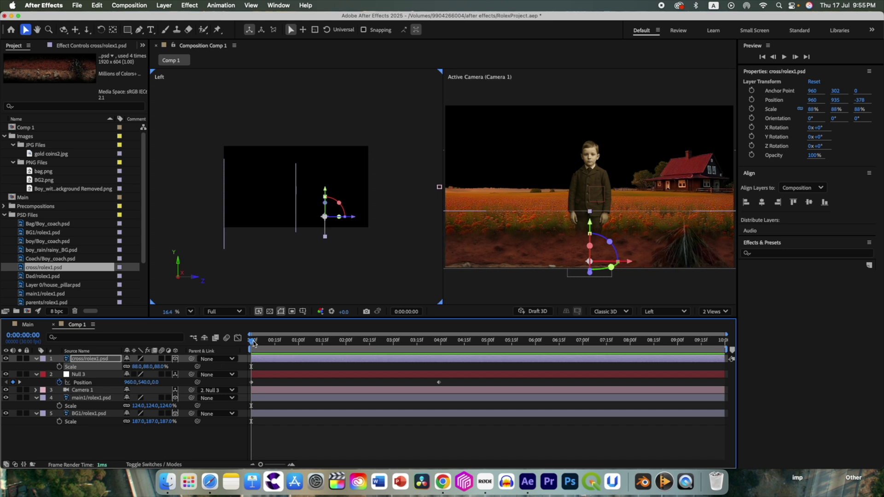
# Check the camera move around 0:00:01:04, reposition the cross/rolex1.psd layer to about Y 1071, Z -207 and scale it to 93%
pyautogui.moveTo(252, 343); pyautogui.dragTo(330, 352)
pyautogui.moveTo(594, 139); pyautogui.dragTo(594, 170)
pyautogui.moveTo(331, 345); pyautogui.dragTo(306, 343)
pyautogui.moveTo(354, 231); pyautogui.dragTo(342, 232)
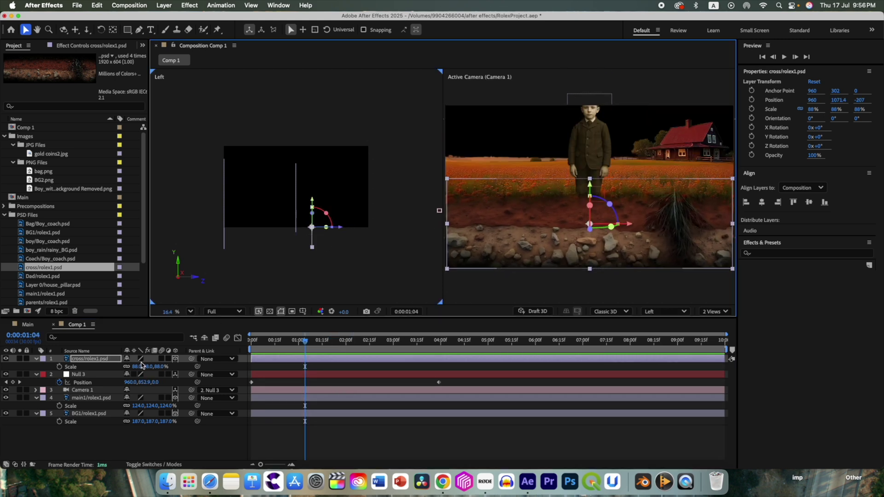
pyautogui.click(87, 364)
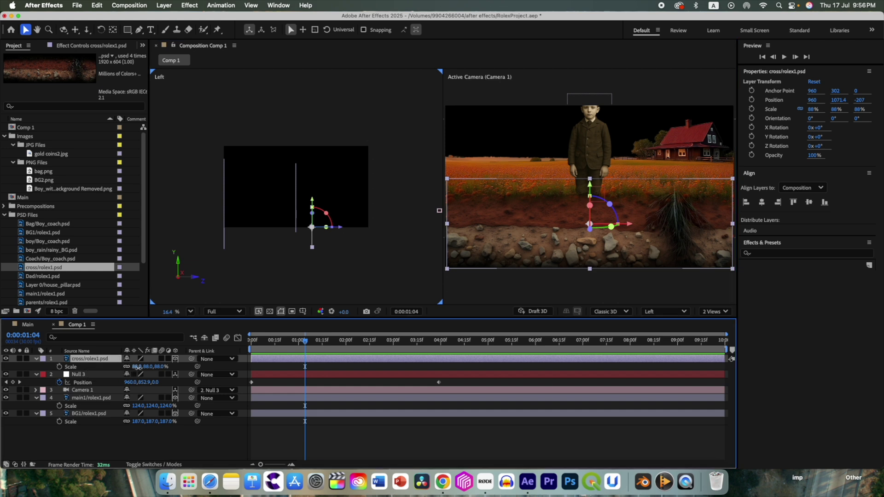
pyautogui.moveTo(138, 367); pyautogui.dragTo(147, 367)
# Return to 0:00:00:00 and move the main1/rolex1.psd boy layer to about Y 639, Z -104
pyautogui.moveTo(305, 340); pyautogui.dragTo(223, 343)
pyautogui.click(589, 152)
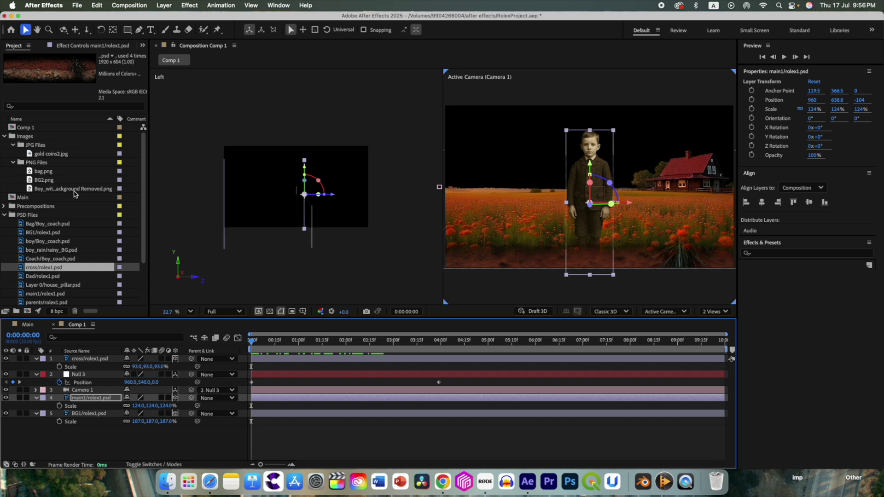
# Add the sky video 1110142-uhd_3840_2160_30fps.mp4 as the lowest layer and make it 3D
pyautogui.scroll(-5, 45, 272)
pyautogui.moveTo(47, 260); pyautogui.dragTo(113, 434)
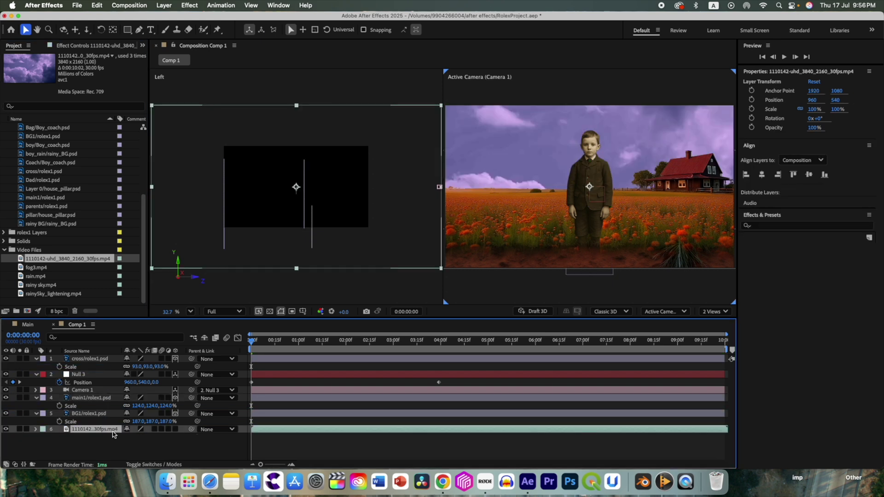
pyautogui.click(175, 430)
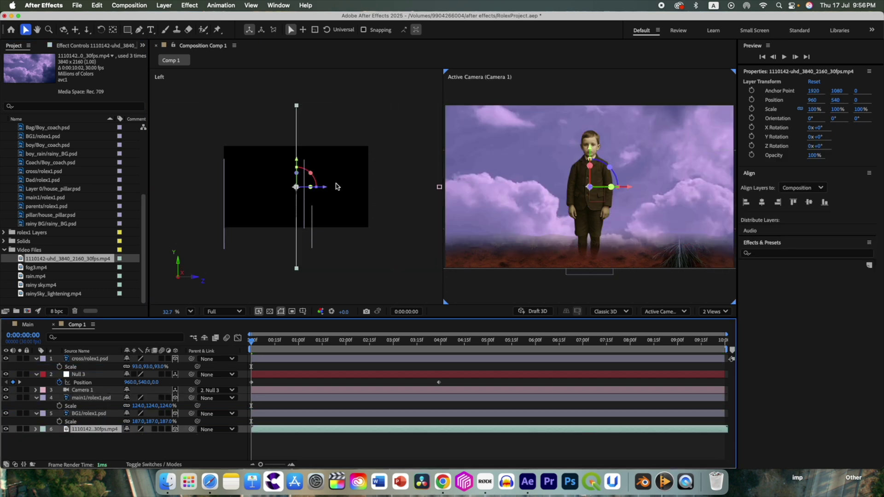
# Push the sky video layer behind the field to about Z 1029 and scale it to 83%
pyautogui.moveTo(326, 190); pyautogui.dragTo(246, 192)
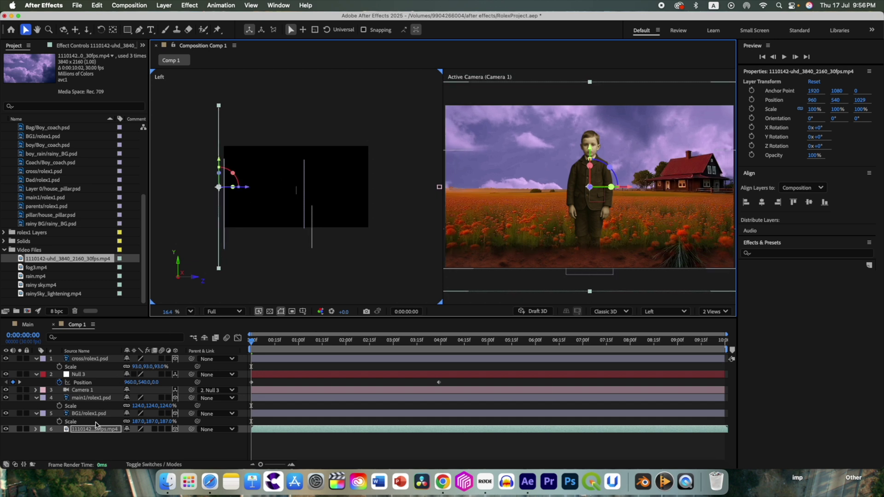
pyautogui.press('s')
pyautogui.moveTo(145, 438); pyautogui.dragTo(129, 438)
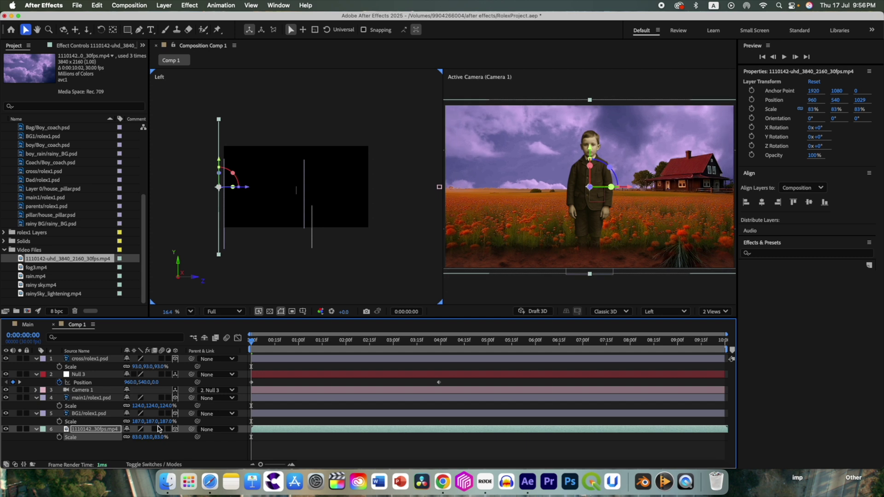
# Scrub through the camera move to 0:00:03:29 and set Null 3's Y position there to 1834
pyautogui.moveTo(253, 343); pyautogui.dragTo(424, 351)
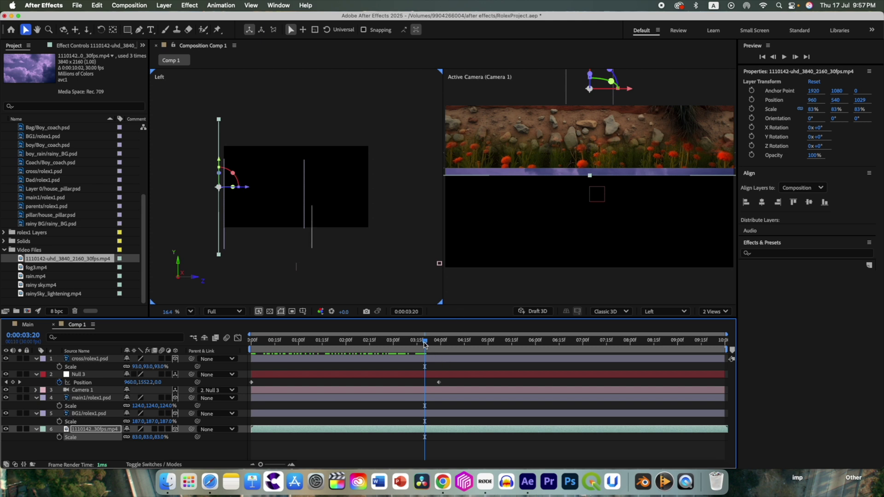
pyautogui.moveTo(424, 345); pyautogui.dragTo(439, 343)
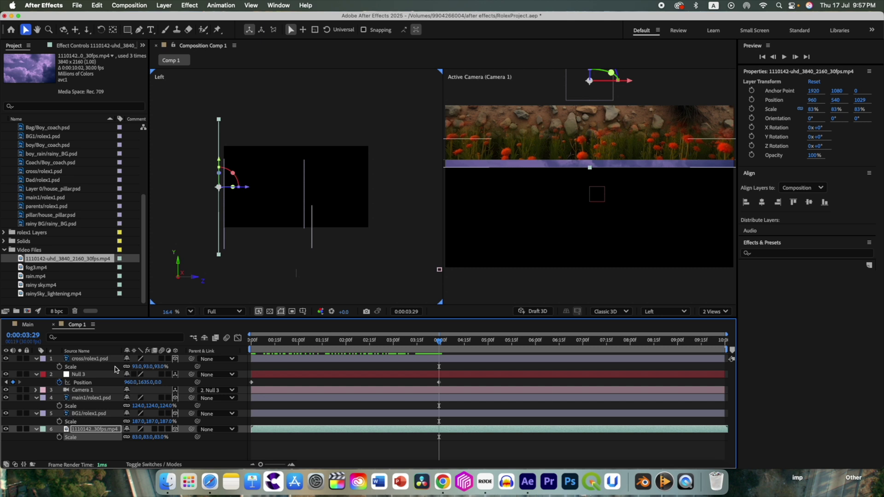
pyautogui.click(57, 448)
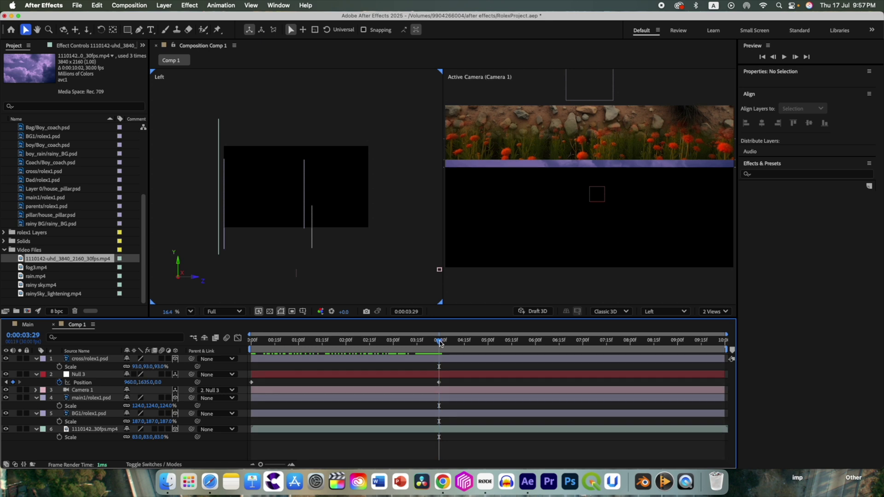
pyautogui.click(102, 375)
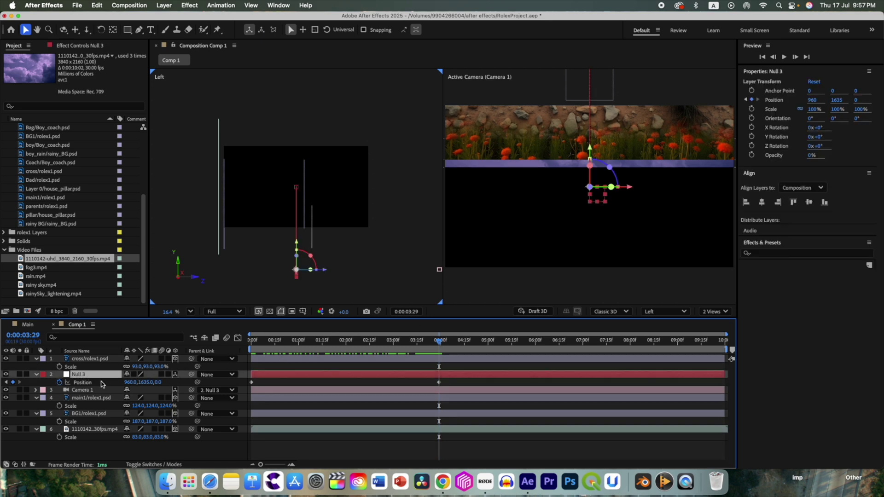
pyautogui.moveTo(143, 382)
pyautogui.mouseDown()
pyautogui.moveTo(202, 384)
pyautogui.moveTo(158, 383)
pyautogui.mouseUp()
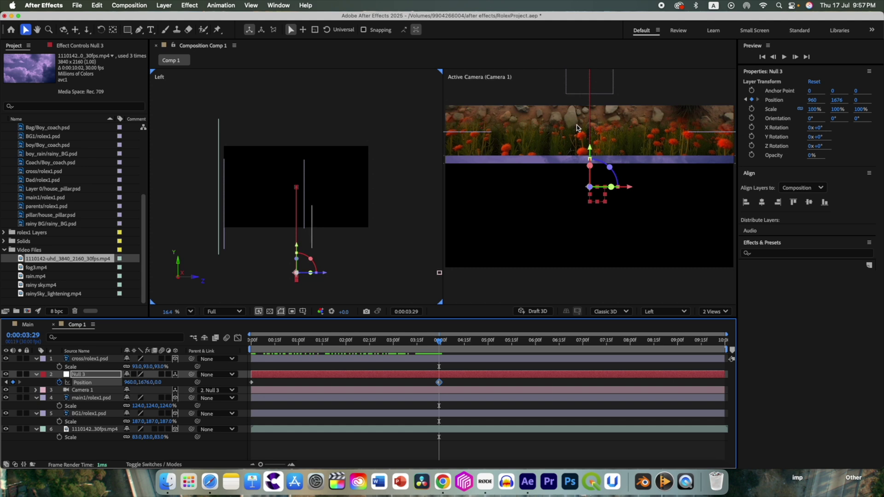
pyautogui.moveTo(142, 381); pyautogui.dragTo(219, 380)
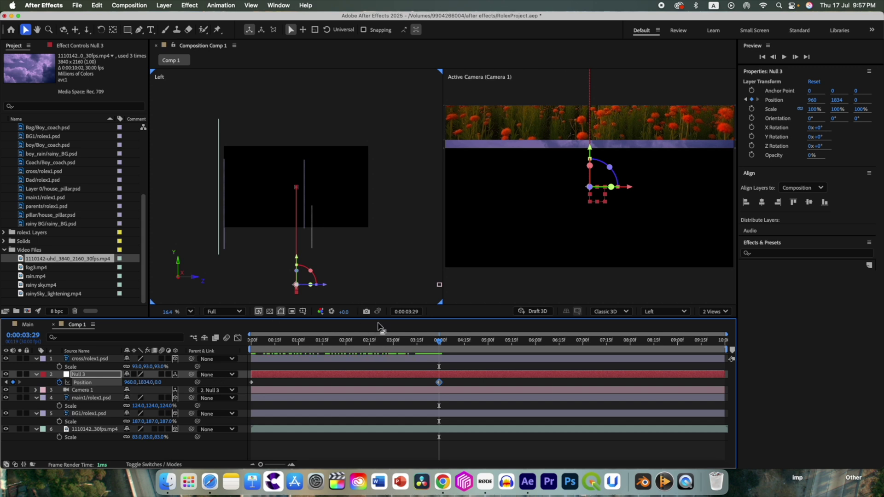
# Apply Easy Ease to both of Null 3's Position keyframes and deselect them
pyautogui.moveTo(450, 385); pyautogui.dragTo(247, 381)
pyautogui.moveTo(443, 343)
pyautogui.mouseDown()
pyautogui.moveTo(286, 347)
pyautogui.moveTo(439, 356)
pyautogui.mouseUp()
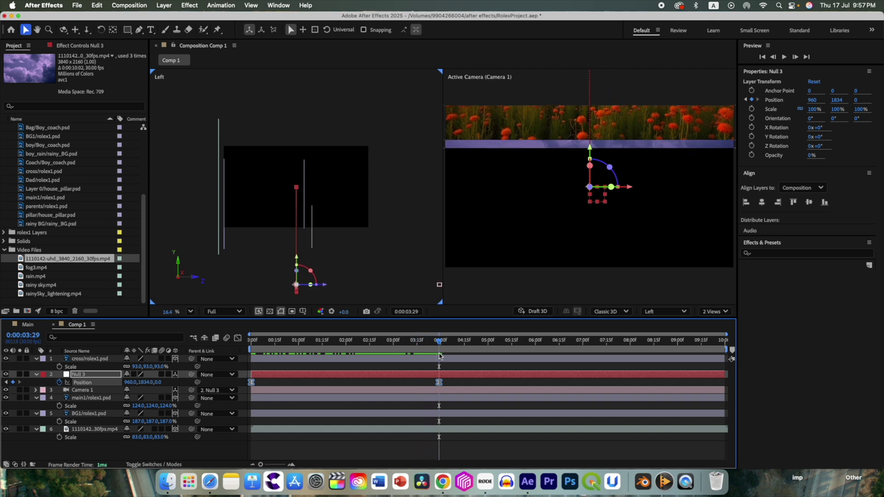
pyautogui.click(204, 456)
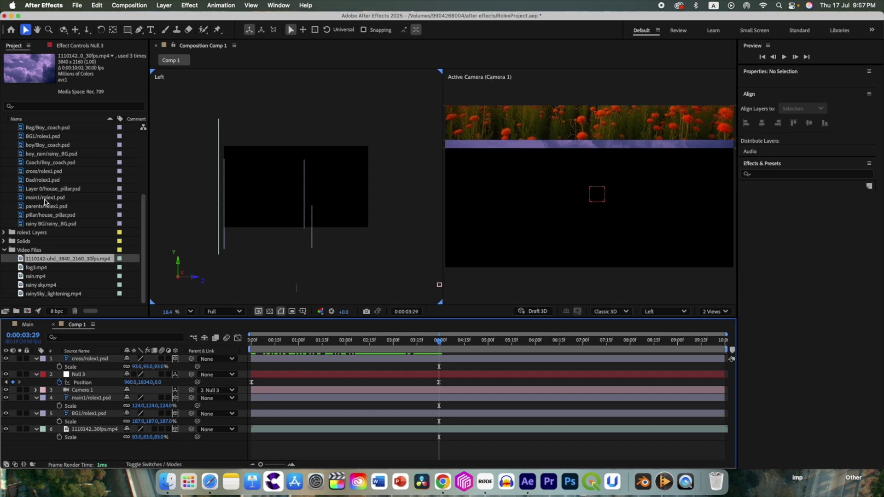
# Add BG2.png to the composition as the uppermost layer and make it 3D
pyautogui.scroll(5, 44, 202)
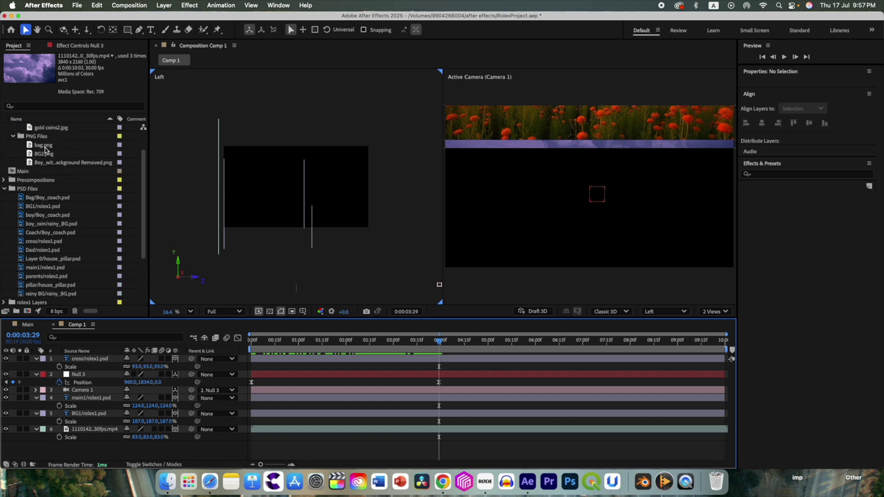
pyautogui.moveTo(44, 153); pyautogui.dragTo(56, 355)
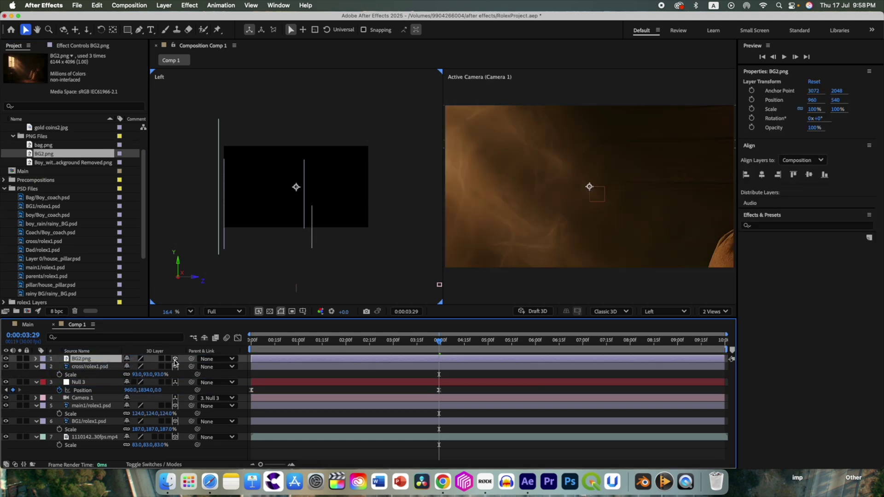
pyautogui.click(175, 359)
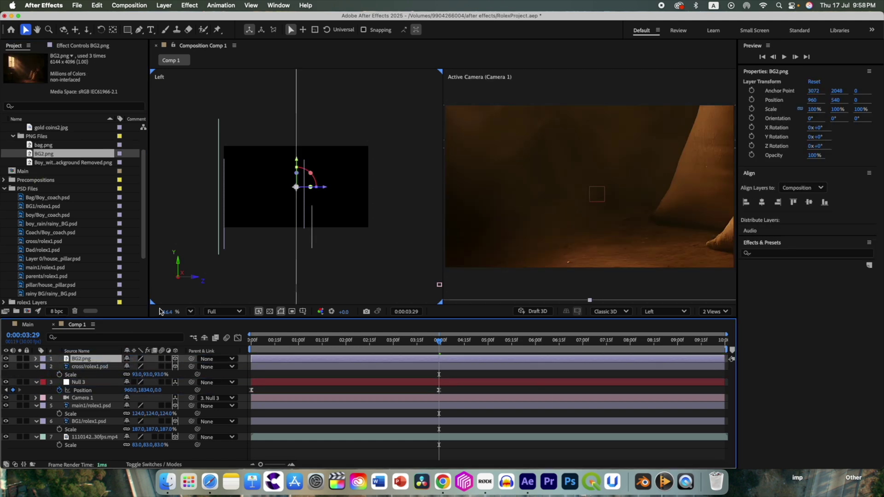
# Add the Boy_with pouch Background Removed.png image above BG2.png and make it 3D
pyautogui.click(47, 164)
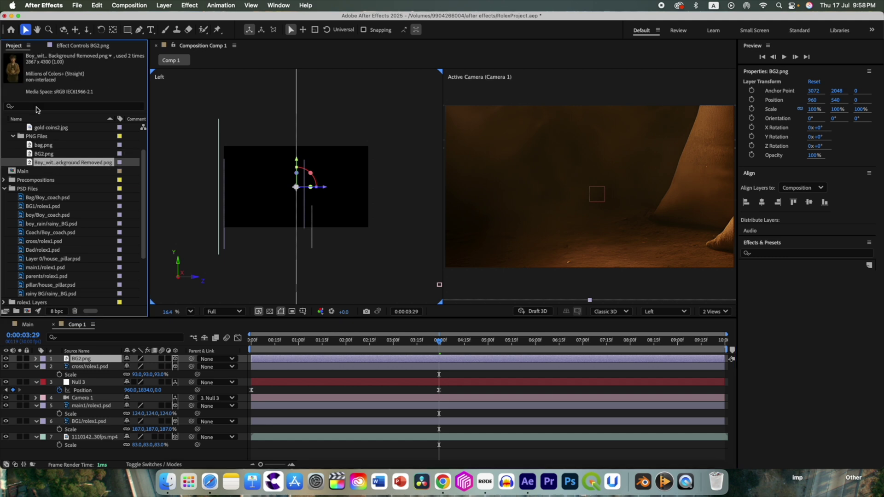
pyautogui.moveTo(30, 165); pyautogui.dragTo(54, 357)
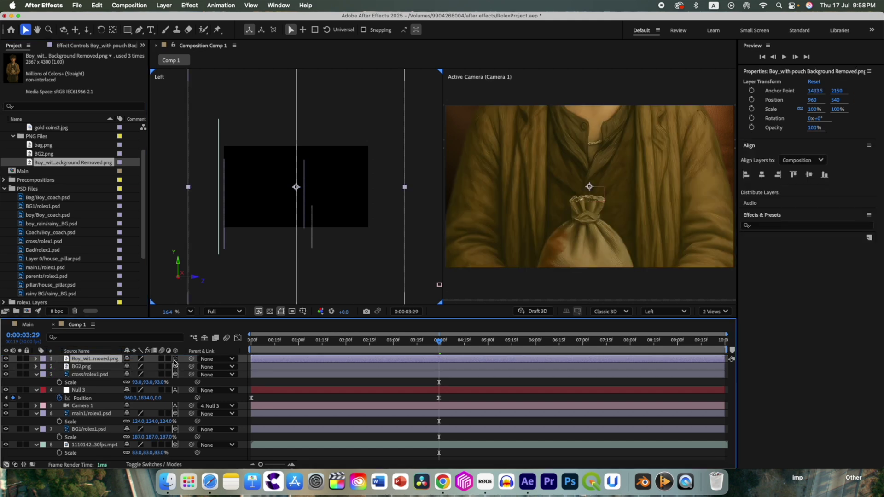
pyautogui.click(174, 359)
# Scale the BG2.png layer to 42% and lower it to a Y position of about 1636
pyautogui.click(82, 367)
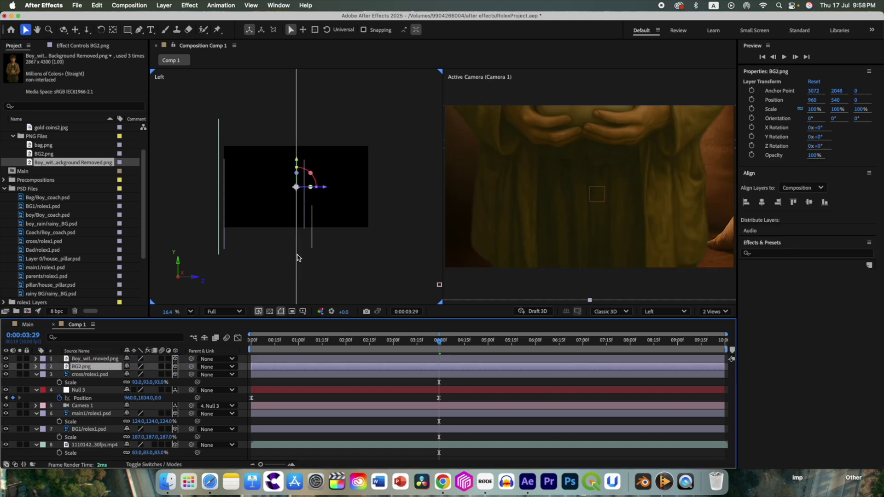
pyautogui.press('s')
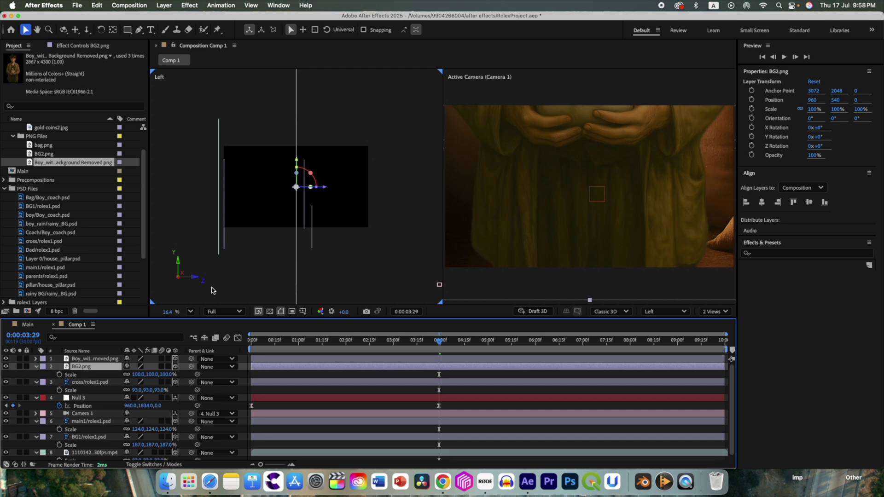
pyautogui.moveTo(136, 376); pyautogui.dragTo(113, 378)
pyautogui.moveTo(297, 163); pyautogui.dragTo(304, 249)
# Scale the boy-with-pouch layer to 42% and lower it to a Y position of 1520
pyautogui.click(111, 359)
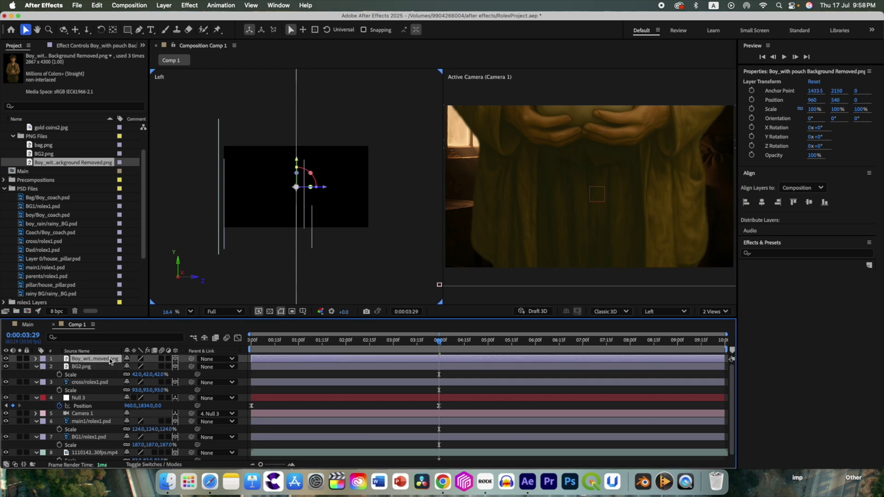
pyautogui.press('s')
pyautogui.click(138, 366)
pyautogui.write('42')
pyautogui.press('Return')
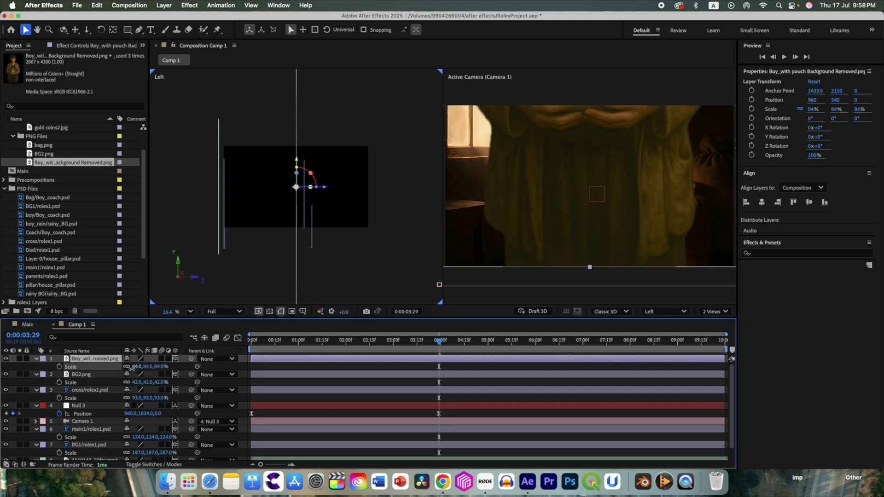
pyautogui.moveTo(300, 164); pyautogui.dragTo(300, 238)
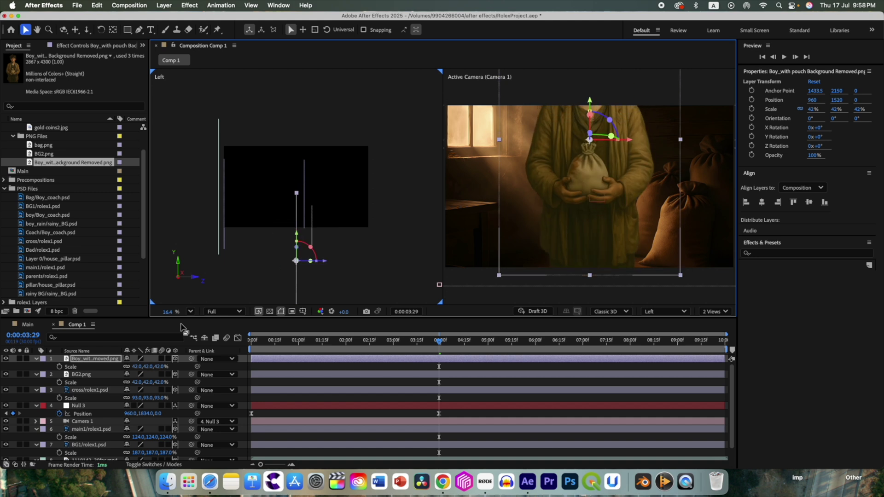
# Reduce the boy-with-pouch layer to 37% and move it to Y 1603 and Z -6
pyautogui.click(133, 367)
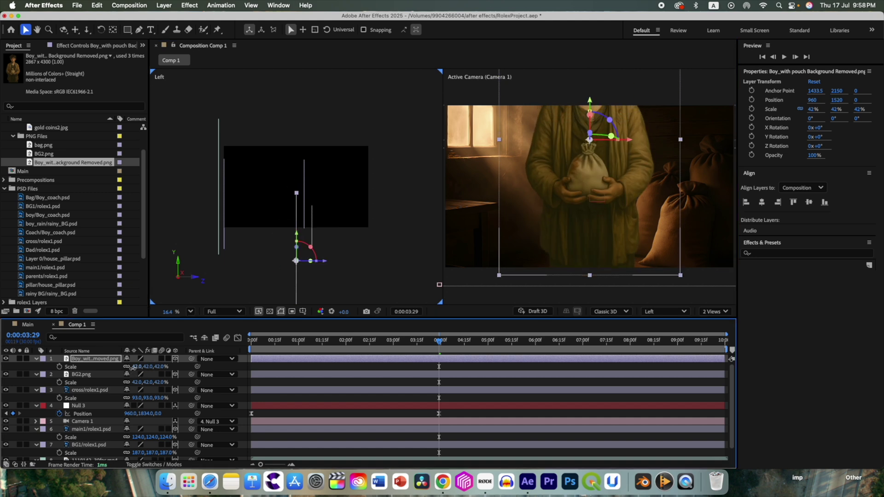
pyautogui.moveTo(133, 367); pyautogui.dragTo(130, 367)
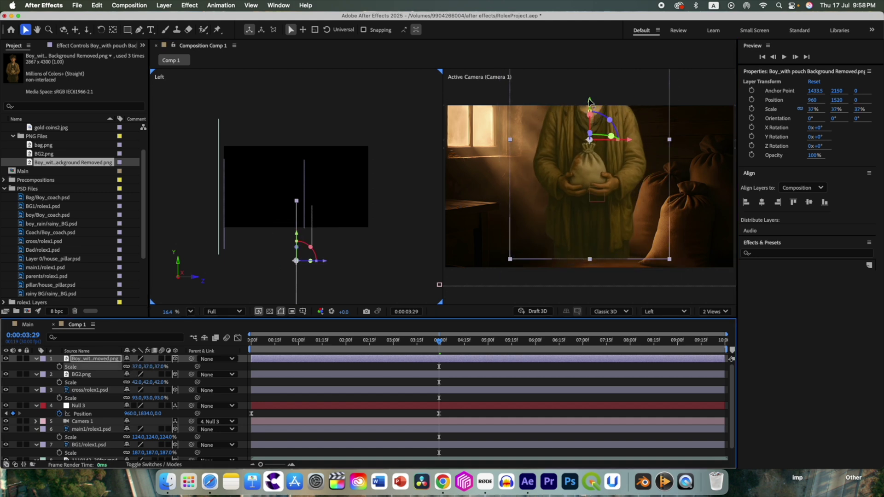
pyautogui.click(92, 391)
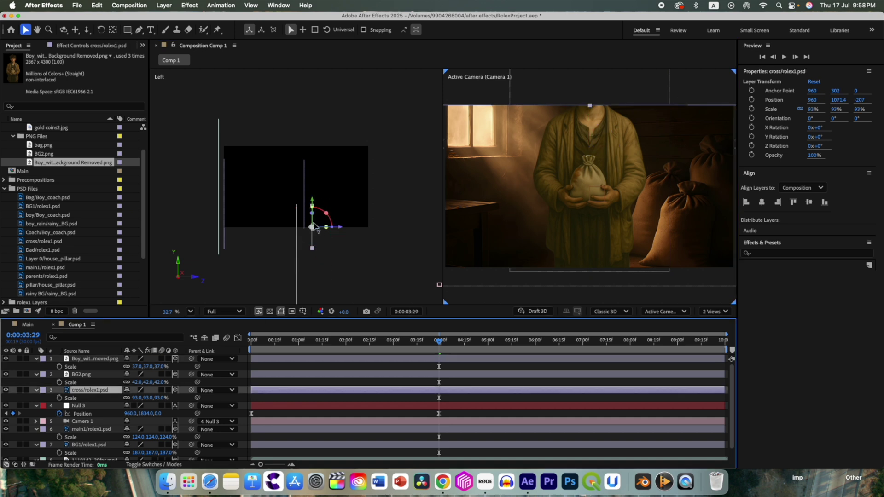
pyautogui.click(92, 358)
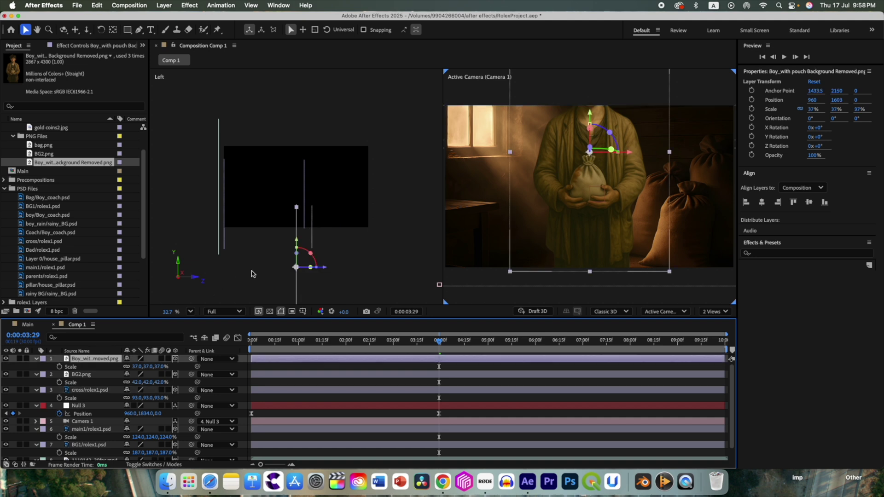
pyautogui.moveTo(317, 267); pyautogui.dragTo(311, 267)
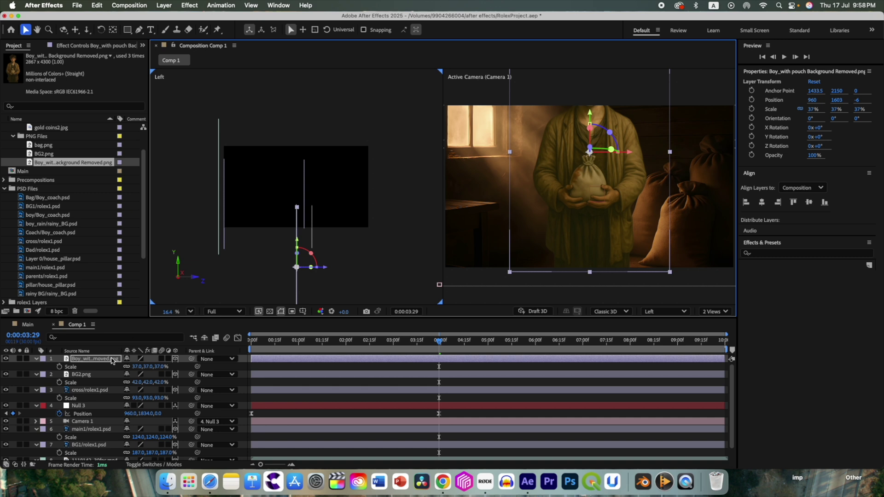
# Push BG2.png back to Z 774, lower it to Y 1882.1 and scale it to 49%
pyautogui.click(81, 374)
pyautogui.moveTo(328, 274); pyautogui.dragTo(265, 273)
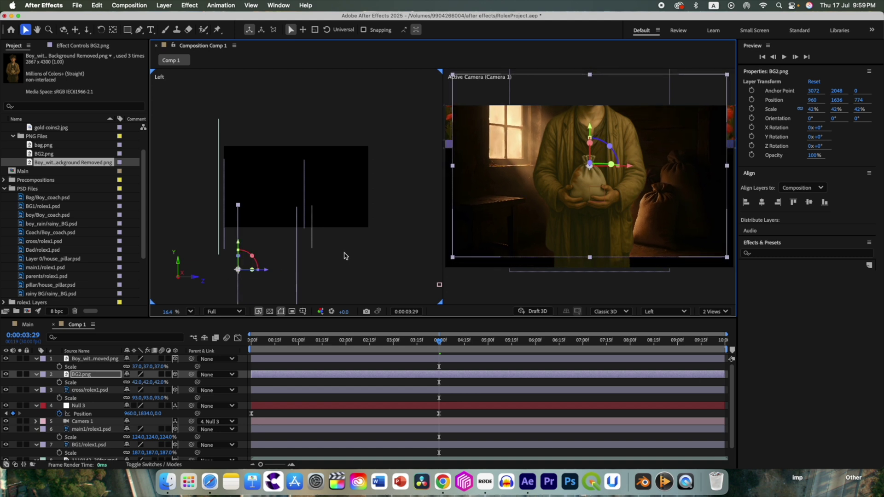
pyautogui.moveTo(593, 131); pyautogui.dragTo(587, 154)
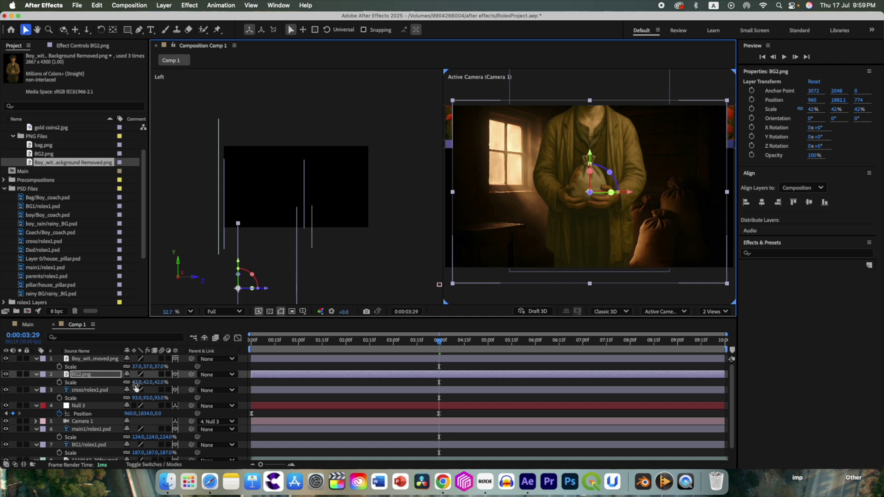
pyautogui.moveTo(136, 383); pyautogui.dragTo(138, 383)
# Shrink the boy-with-pouch layer to 19%, lower it to Y 1953.9, and scrub through the camera move to check it
pyautogui.click(95, 360)
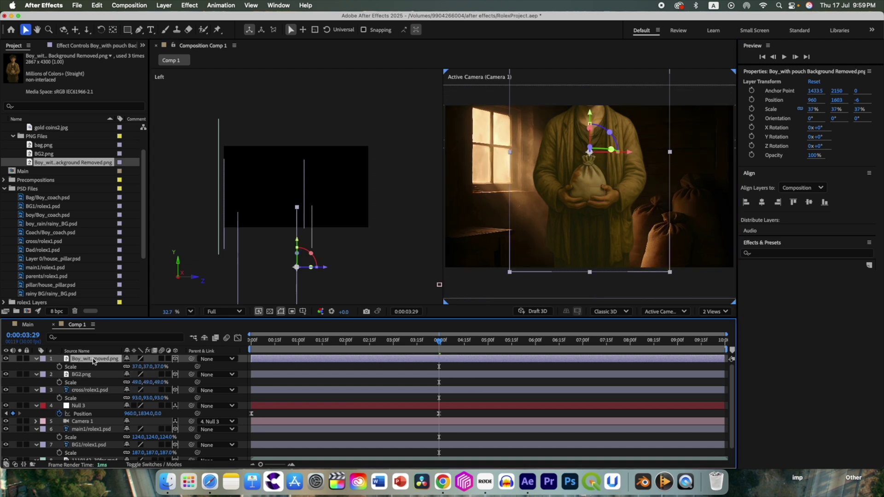
pyautogui.moveTo(139, 367); pyautogui.dragTo(131, 367)
pyautogui.moveTo(590, 117); pyautogui.dragTo(582, 171)
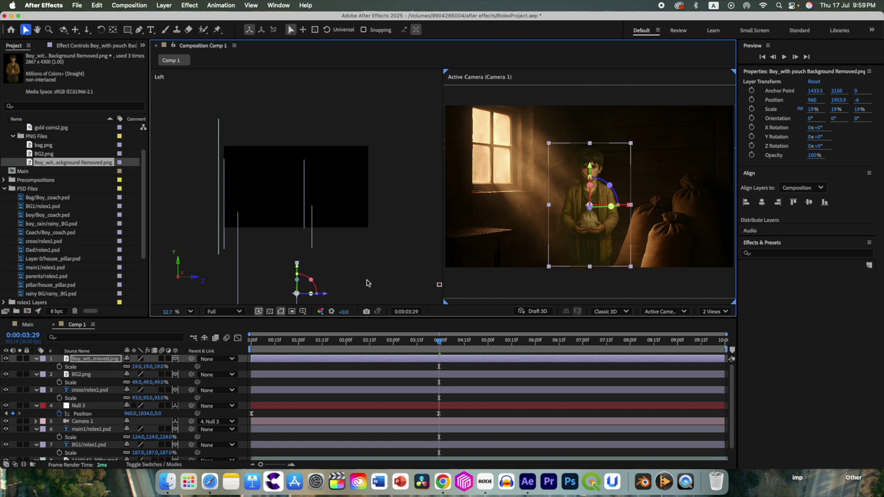
pyautogui.moveTo(441, 343); pyautogui.dragTo(278, 344)
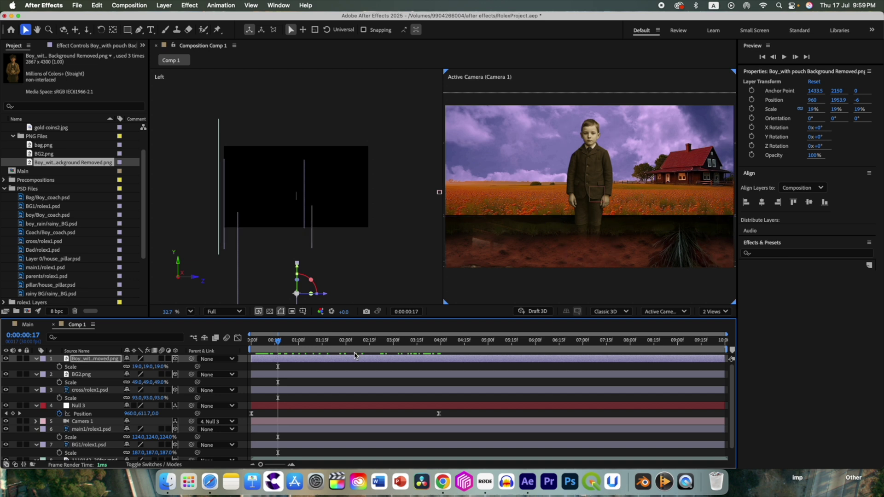
pyautogui.moveTo(278, 343); pyautogui.dragTo(438, 362)
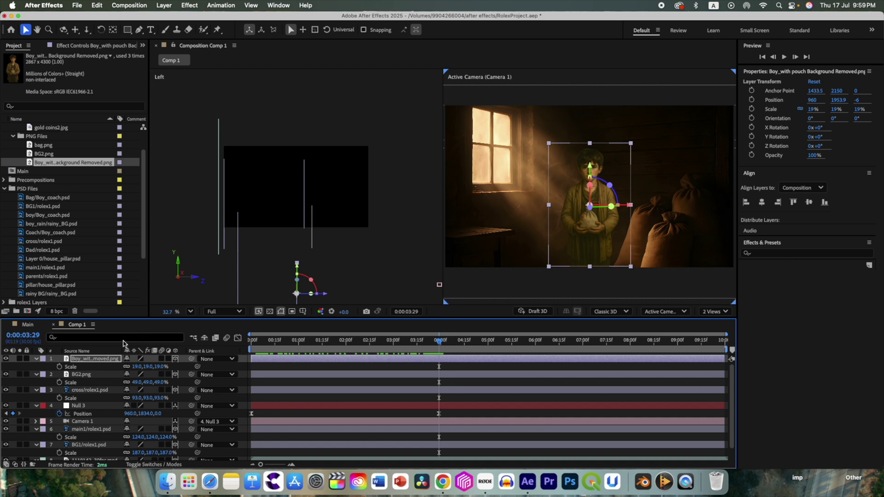
# Collapse the main1/rolex1.psd layer's properties and set the cross/rolex1.psd layer's label color to Yellow
pyautogui.click(83, 430)
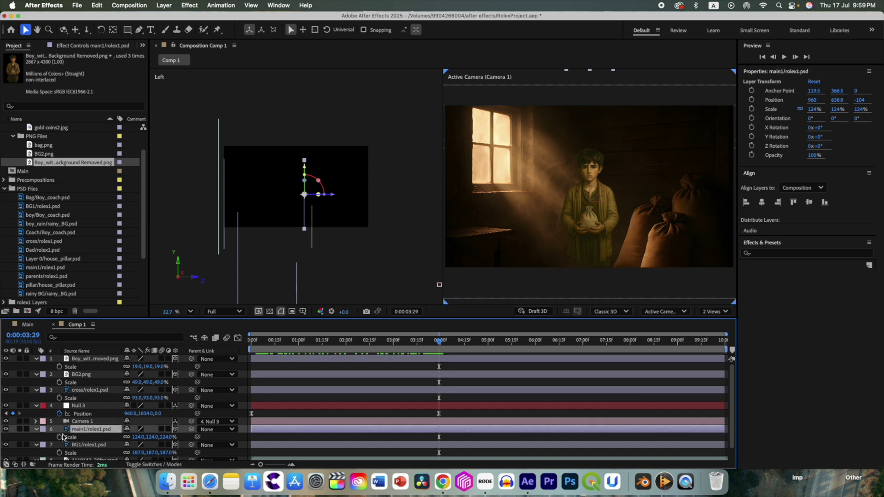
pyautogui.click(36, 431)
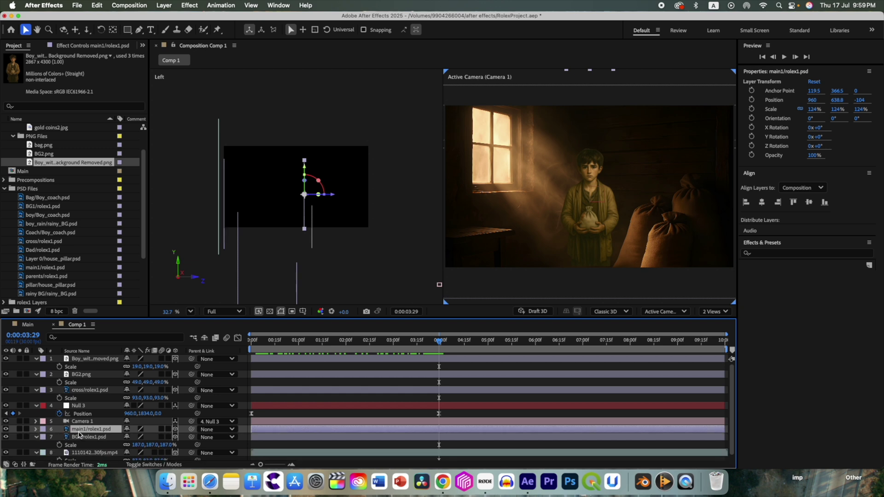
pyautogui.click(87, 391)
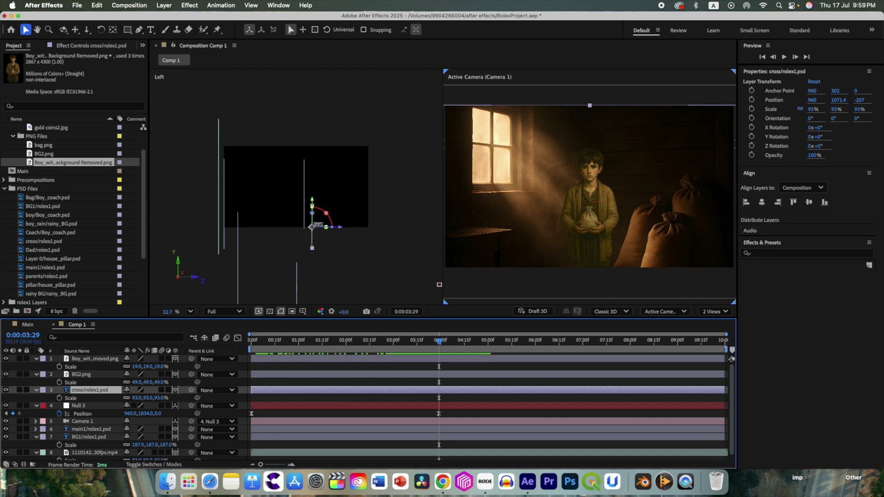
pyautogui.click(43, 391)
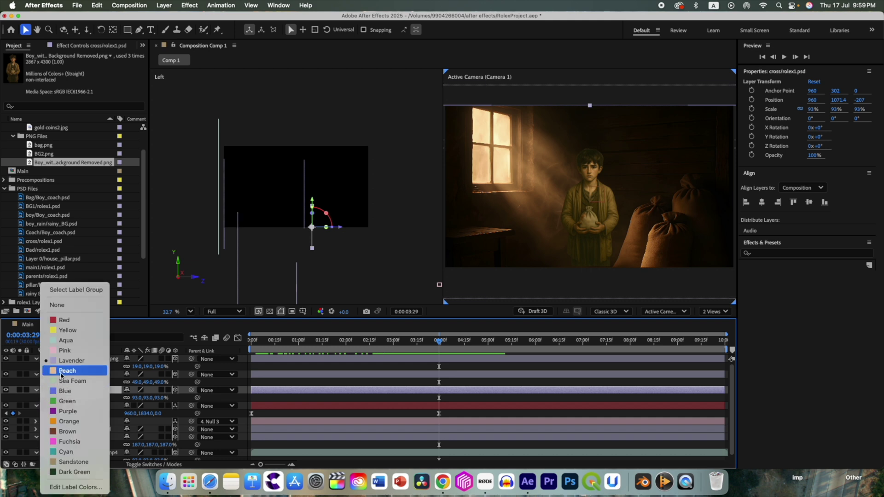
pyautogui.click(65, 333)
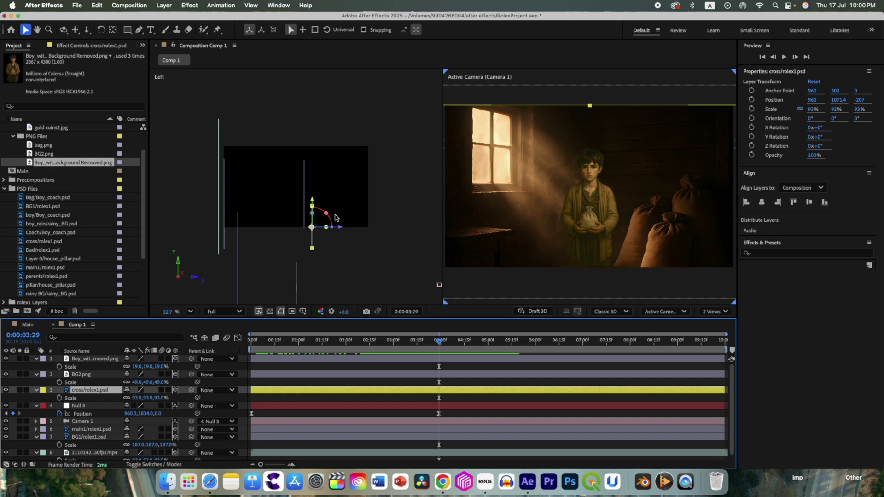
# Switch the side view to Top and compare the depths of the cross, BG2, main1, BG1 and boy-with-pouch layers
pyautogui.click(344, 200)
pyautogui.click(663, 311)
pyautogui.click(663, 191)
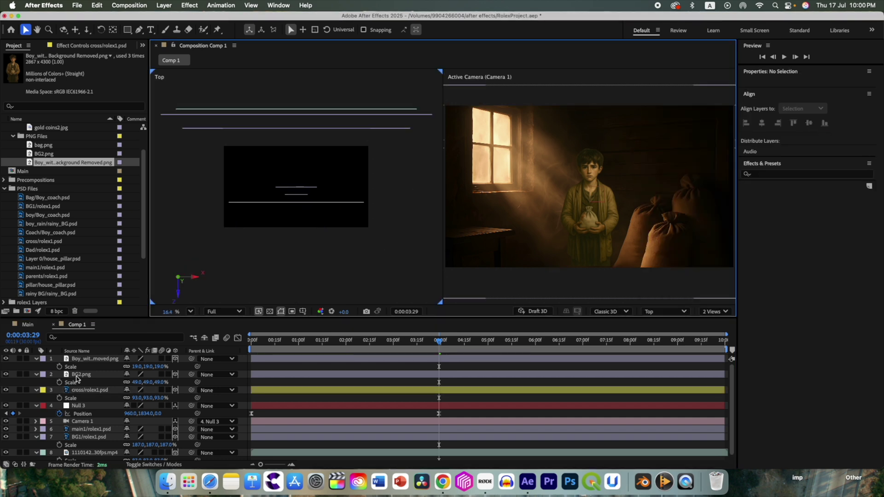
pyautogui.click(85, 391)
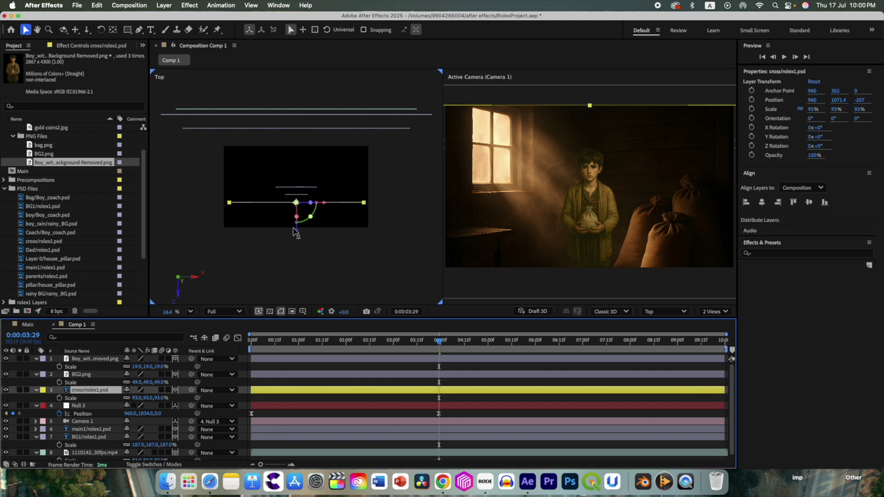
pyautogui.click(79, 376)
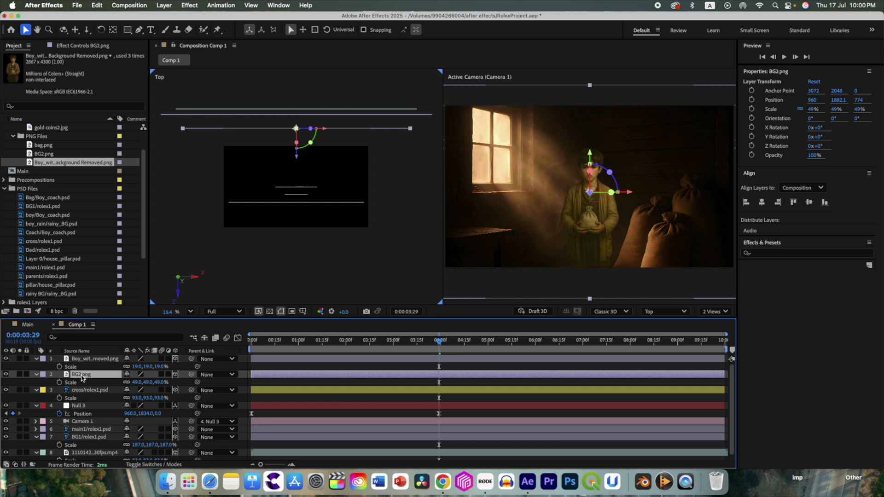
pyautogui.click(83, 430)
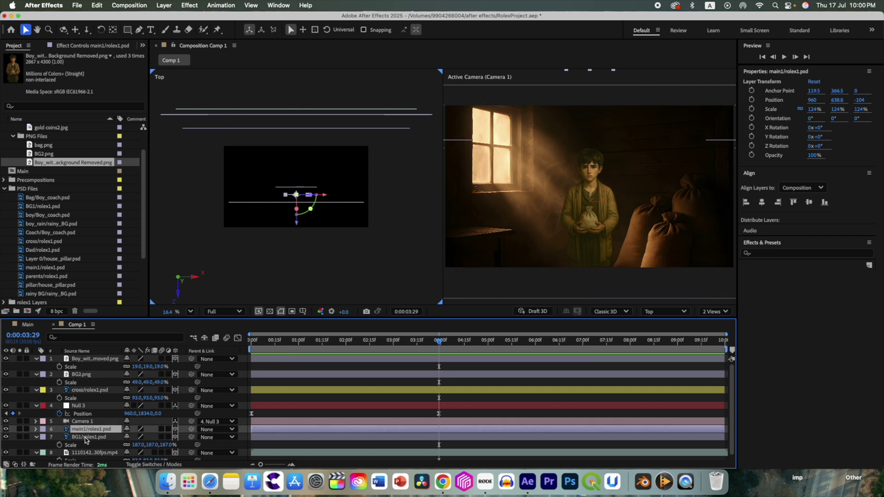
pyautogui.click(85, 438)
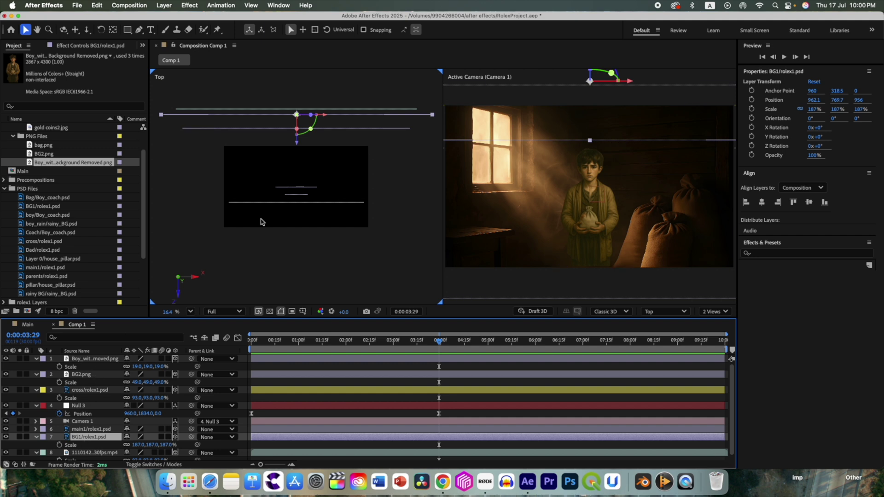
pyautogui.click(90, 360)
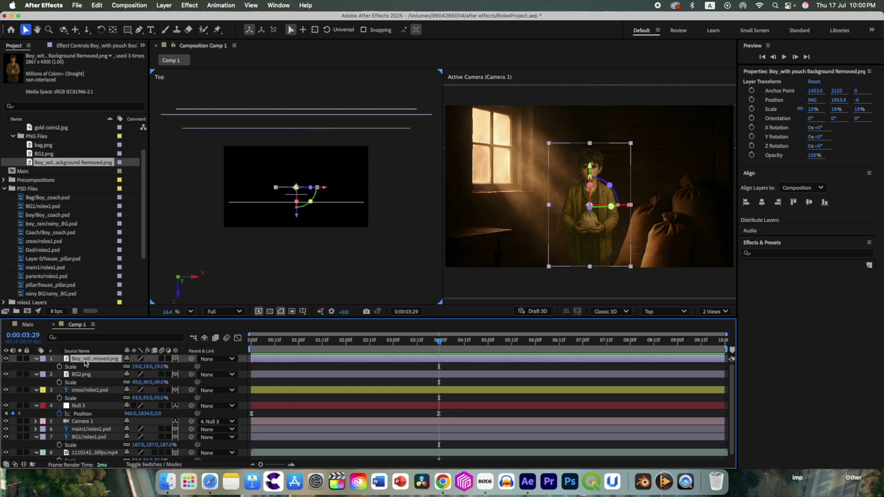
# Push BG2.png back in depth to a Z position of about 963 in the Top view
pyautogui.click(82, 375)
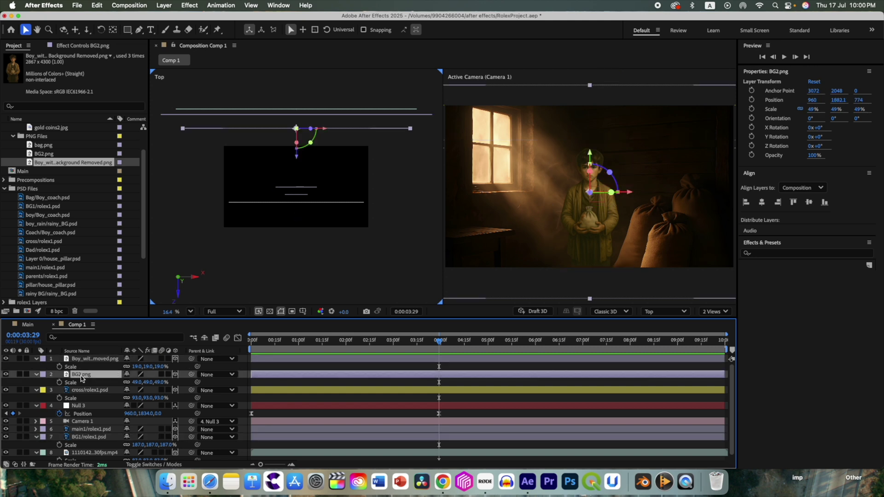
pyautogui.moveTo(297, 159); pyautogui.dragTo(295, 144)
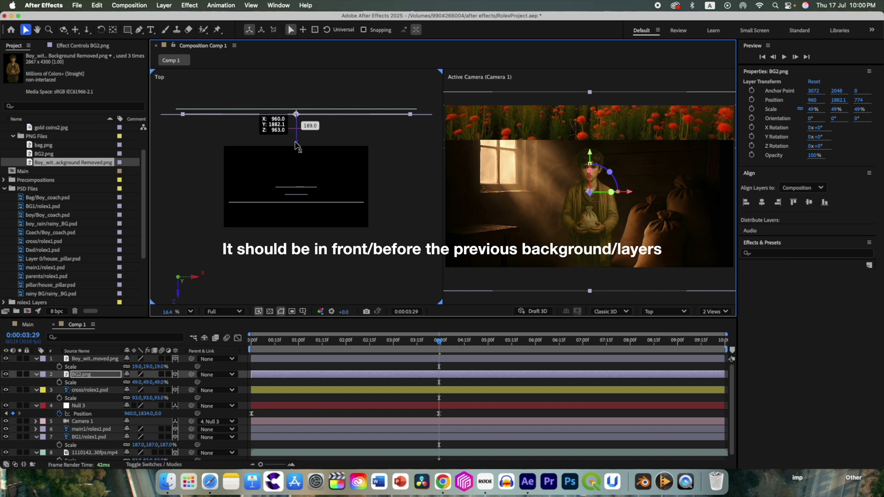
pyautogui.moveTo(297, 147); pyautogui.dragTo(297, 146)
# Examine the stacked layers in a single Draft 3D camera view, scrub back to 0:00:01:23, and deselect everything
pyautogui.click(84, 362)
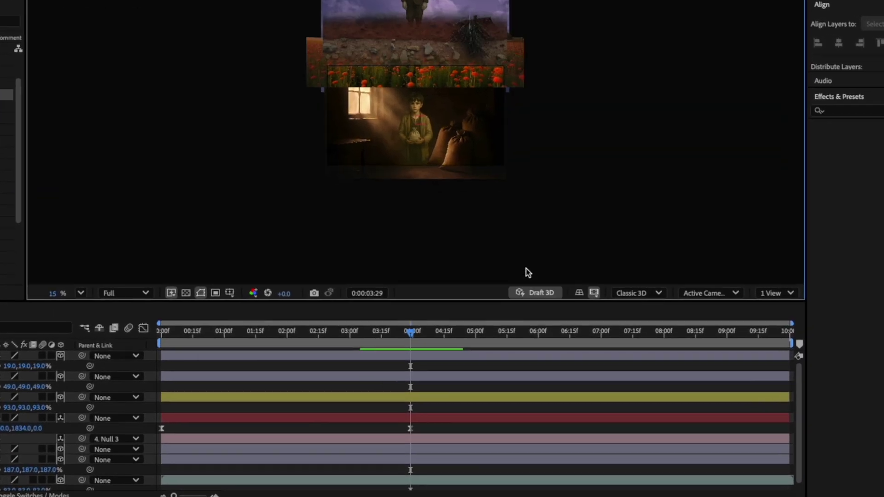
pyautogui.scroll(3, 479, 169)
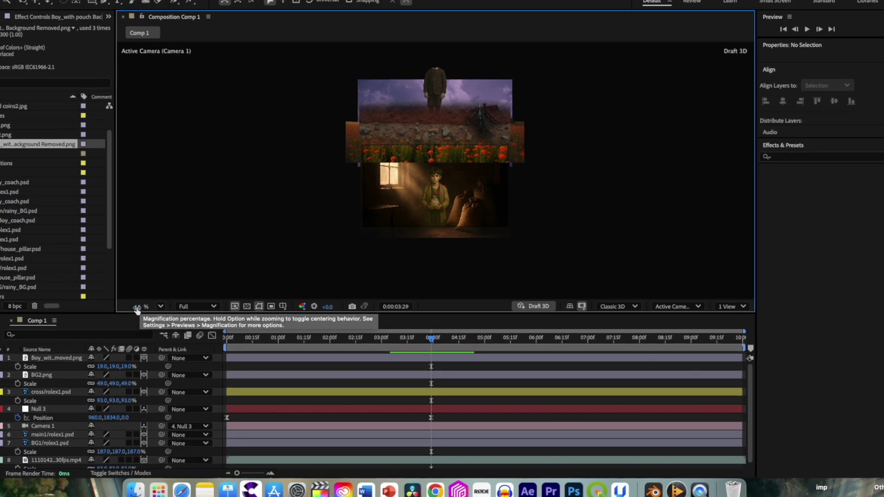
pyautogui.scroll(3, 136, 308)
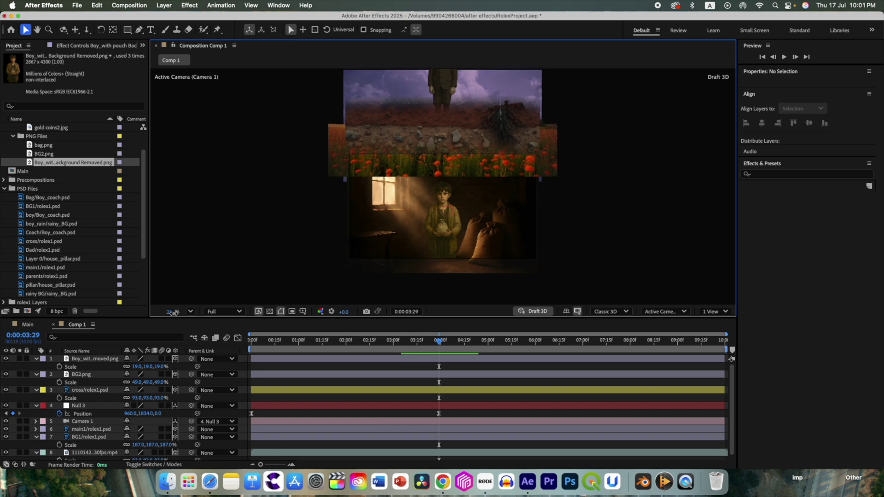
pyautogui.scroll(-1, 172, 313)
pyautogui.moveTo(436, 350); pyautogui.dragTo(335, 348)
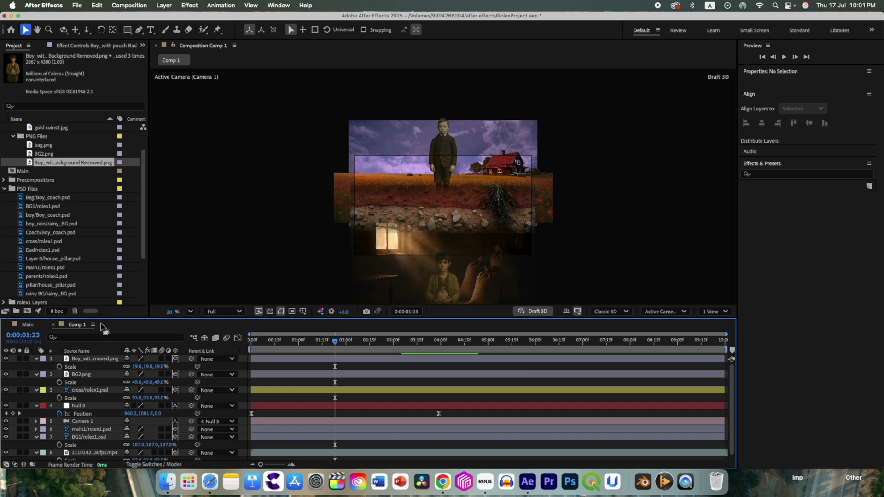
pyautogui.click(90, 362)
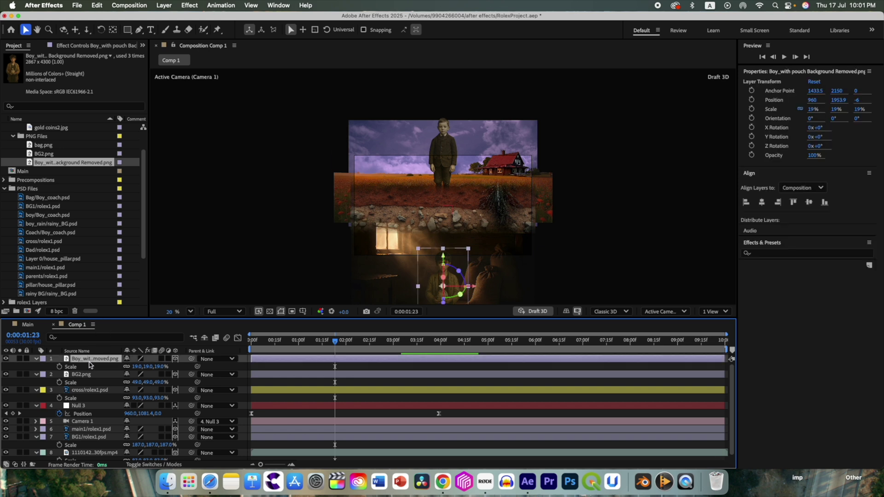
pyautogui.press('super+shift+a')
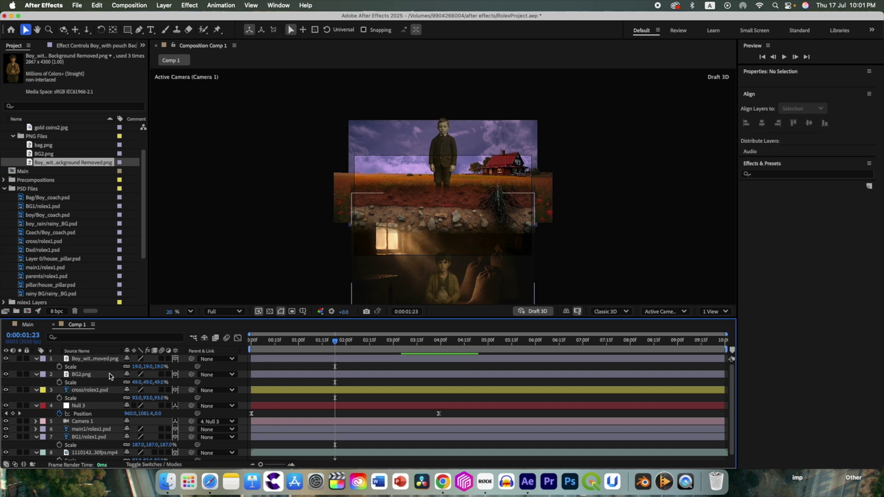
# Draw a closed four-cornered shape across the field and soil with the Pen tool, using a solid red fill and no stroke
pyautogui.click(139, 30)
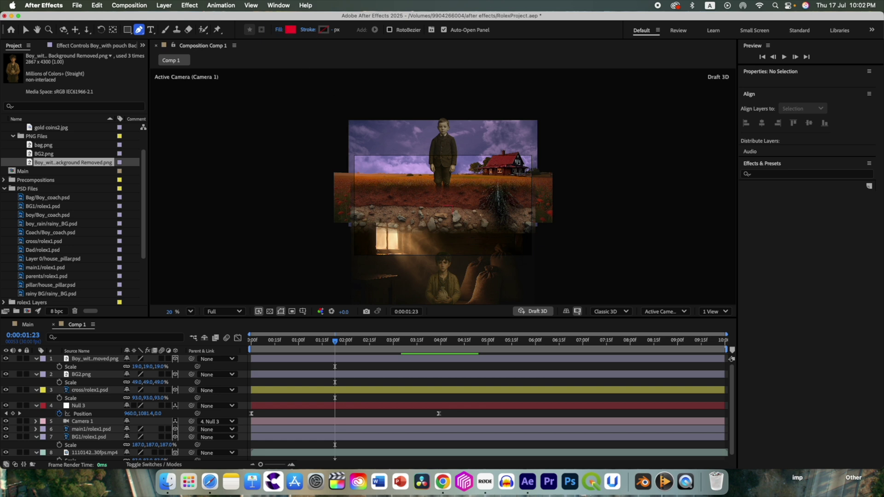
pyautogui.click(308, 30)
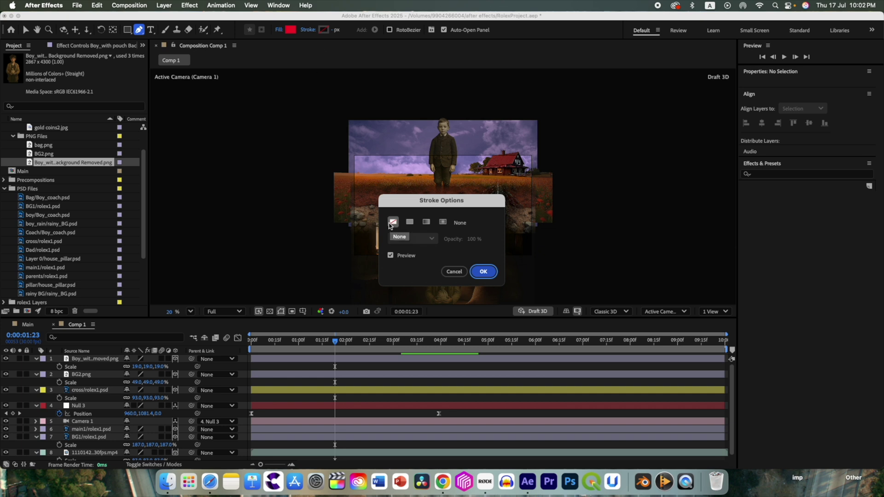
pyautogui.click(483, 271)
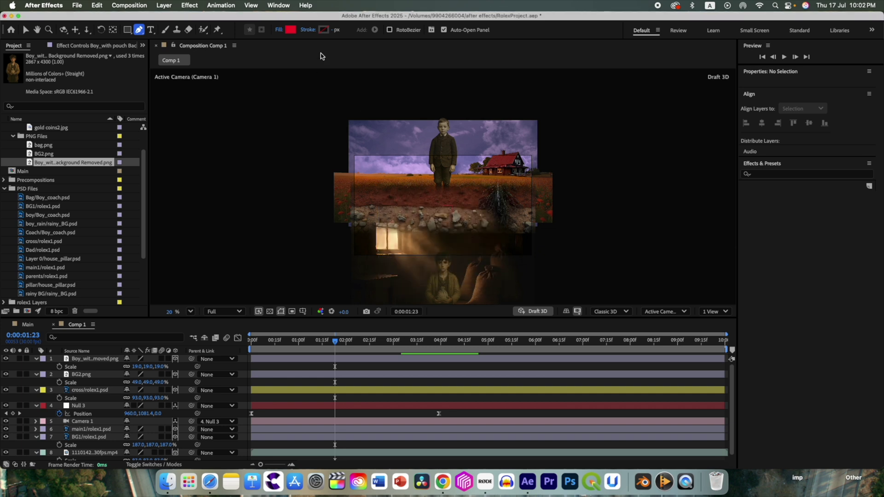
pyautogui.click(279, 29)
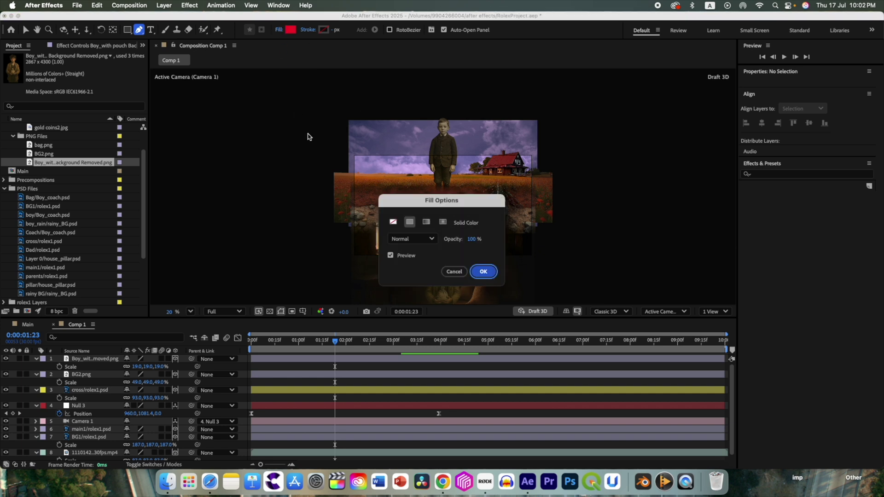
pyautogui.click(480, 272)
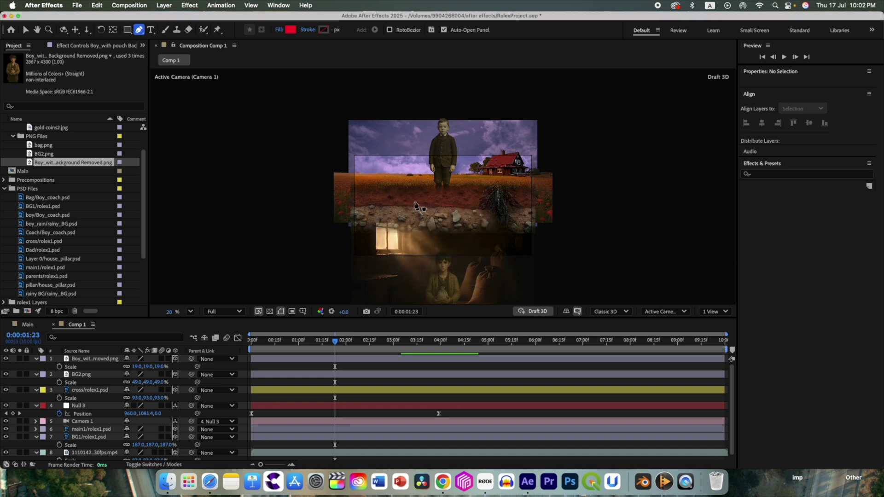
pyautogui.click(341, 179)
pyautogui.click(555, 176)
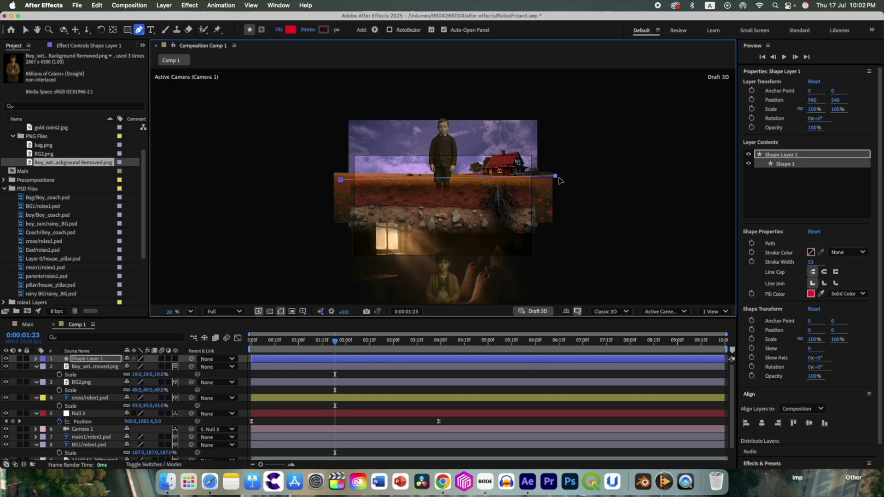
pyautogui.click(558, 203)
pyautogui.click(338, 206)
pyautogui.click(341, 180)
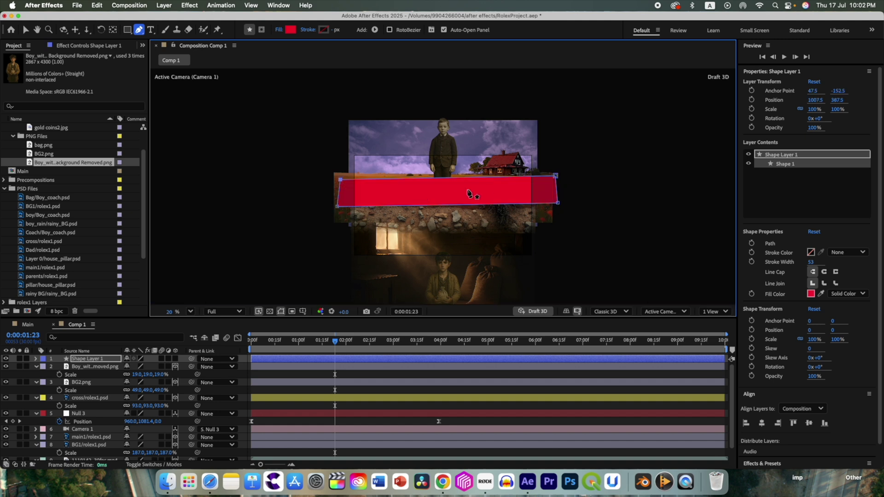
# Make the new shape layer 3D and rename it matte
pyautogui.click(175, 358)
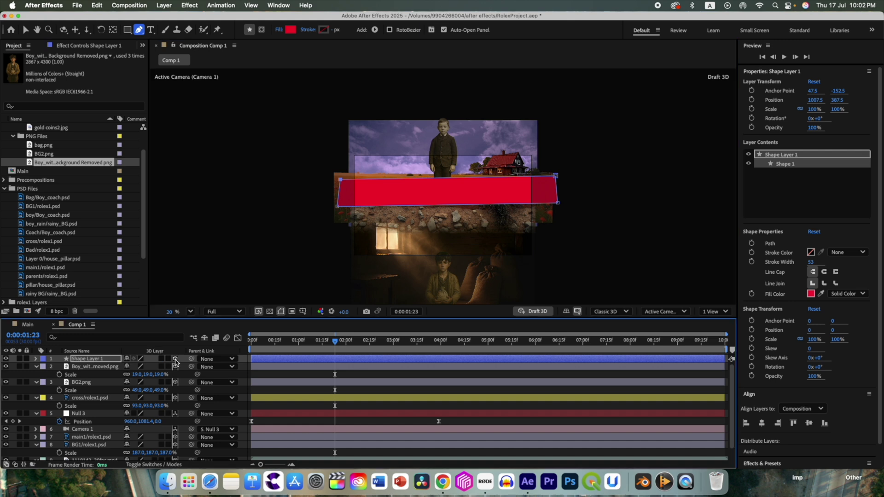
pyautogui.press('Return')
pyautogui.write('mai')
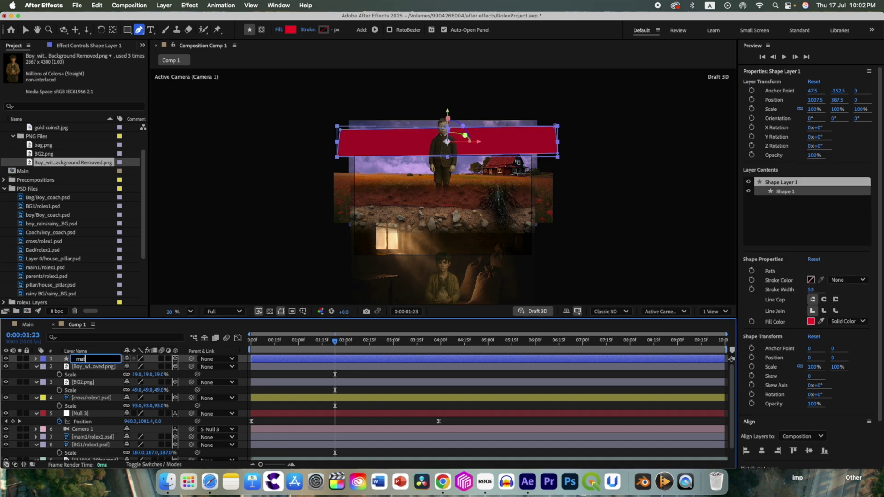
pyautogui.press('Return')
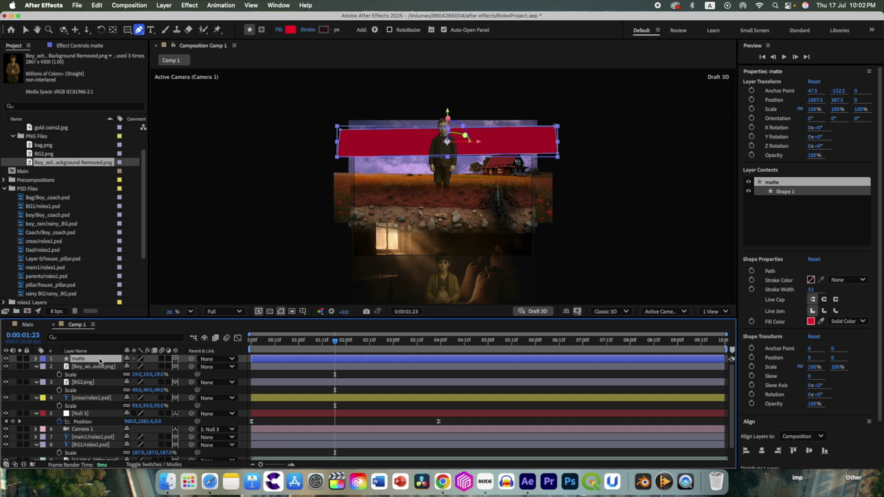
# Copy the position of the cross/rolex1.psd layer (960, 1071.4, -207) onto the matte layer
pyautogui.press('p')
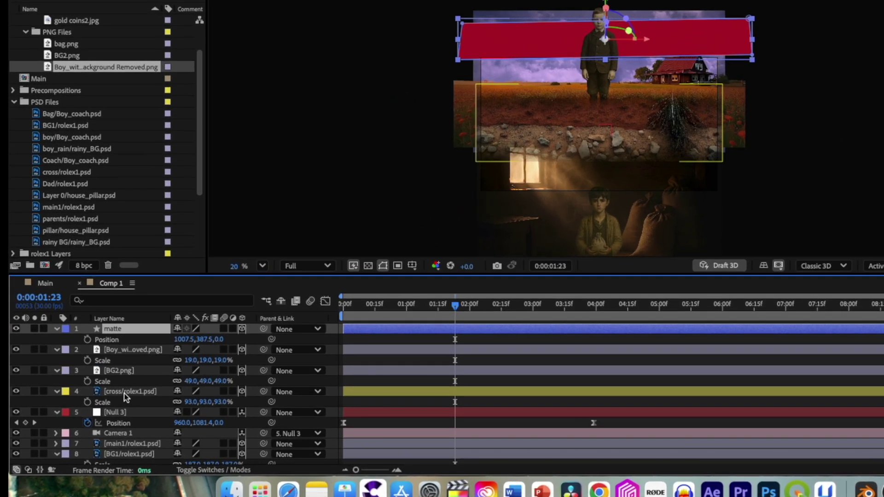
pyautogui.click(126, 392)
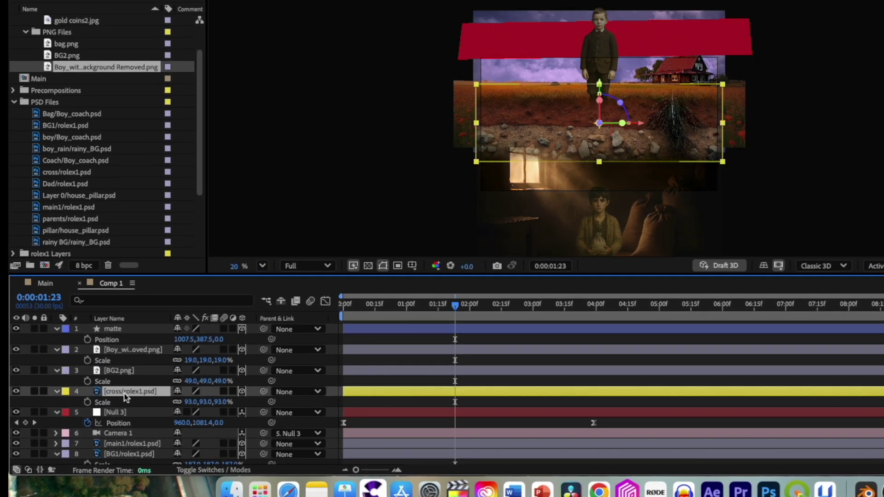
pyautogui.press('p')
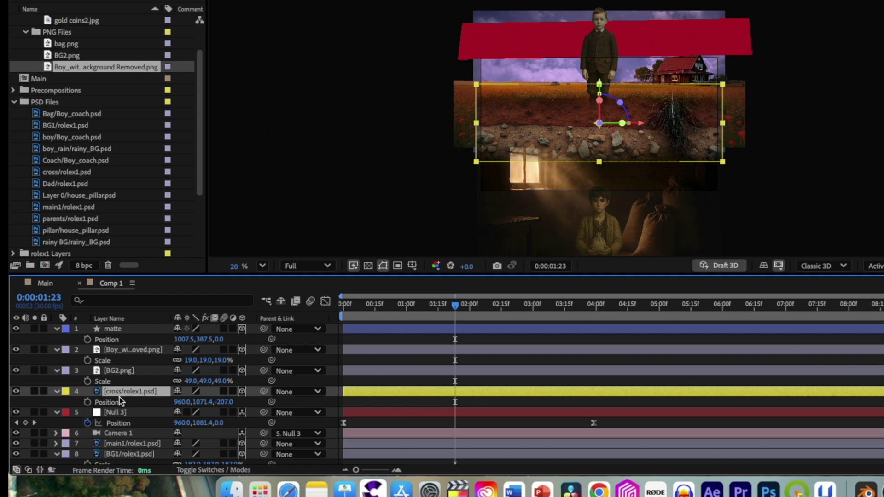
pyautogui.click(115, 329)
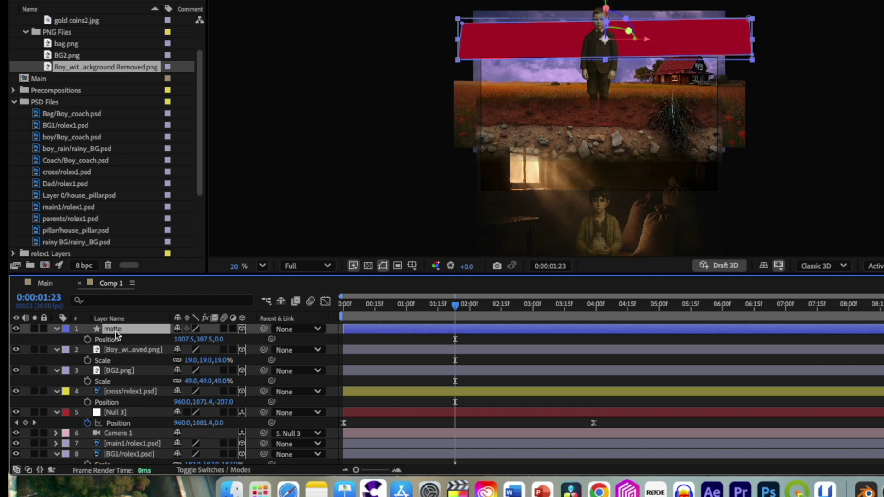
pyautogui.click(127, 392)
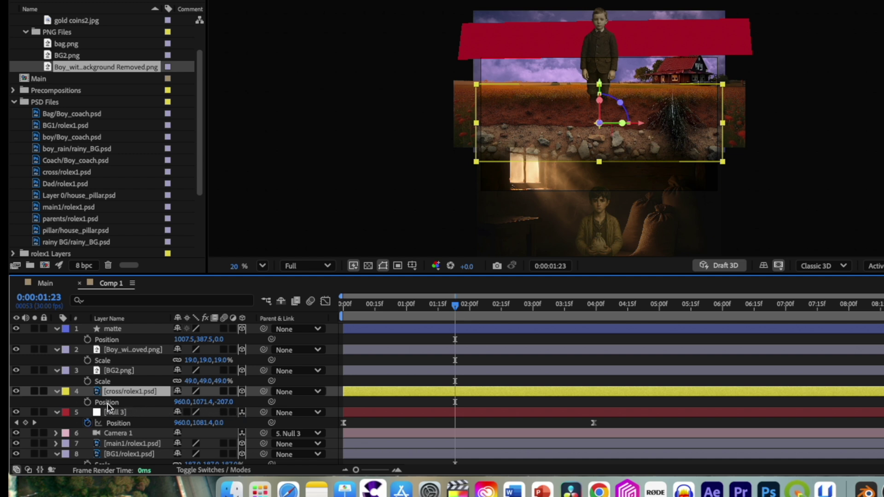
pyautogui.press('Return')
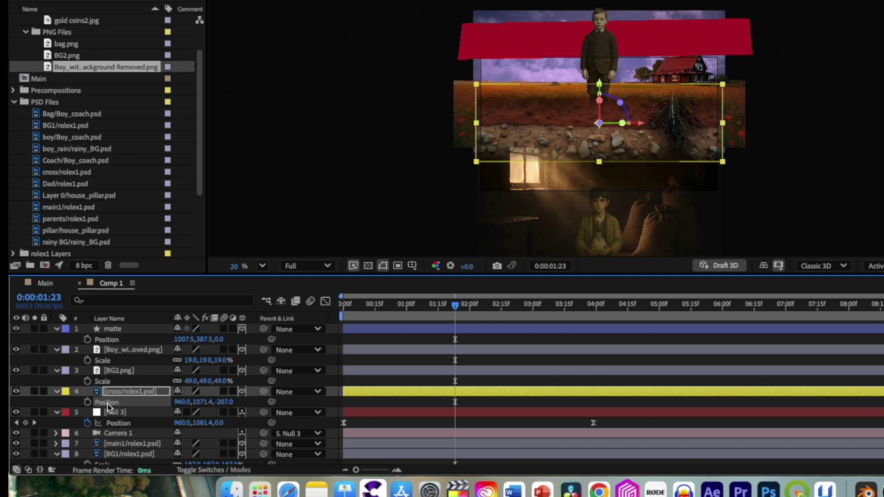
pyautogui.click(112, 328)
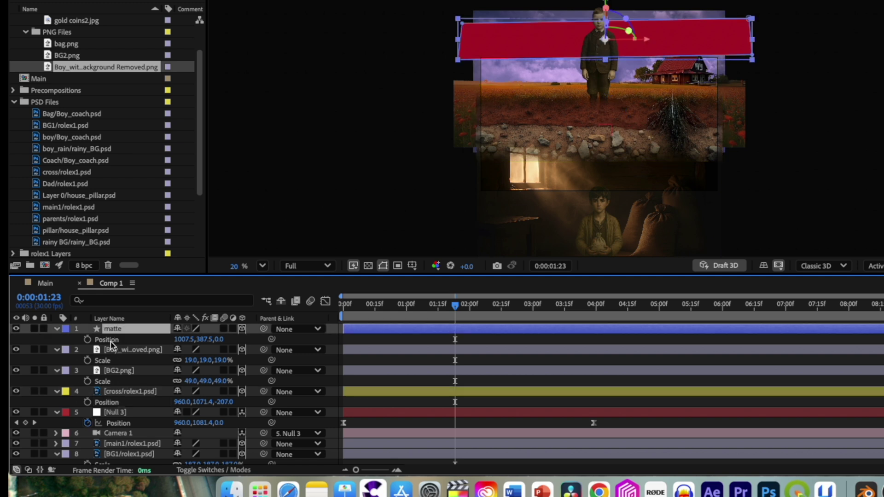
pyautogui.press('Return')
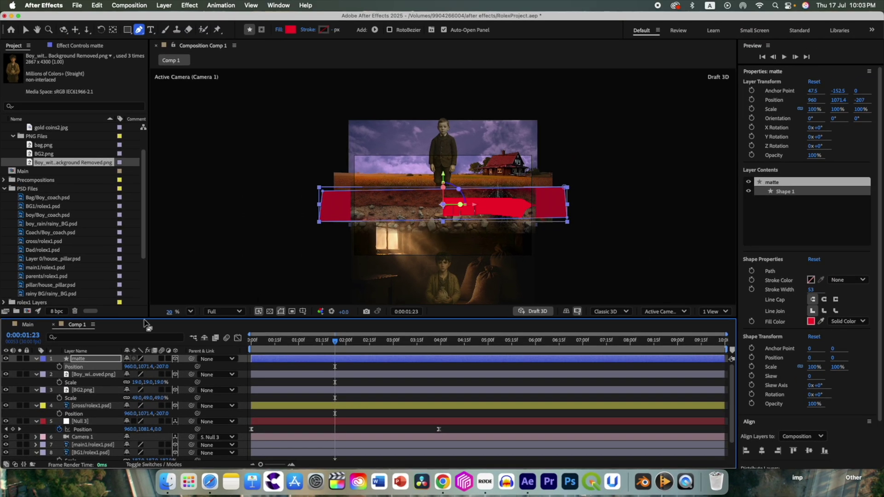
# Reshape the matte by raising its two upper corners above the sky and pulling its lower corners slightly inward along the rocks
pyautogui.click(84, 360)
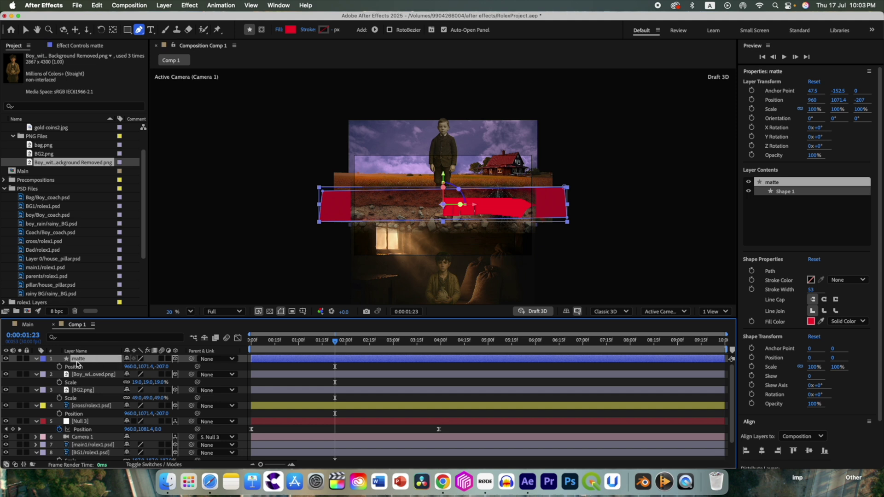
pyautogui.click(93, 407)
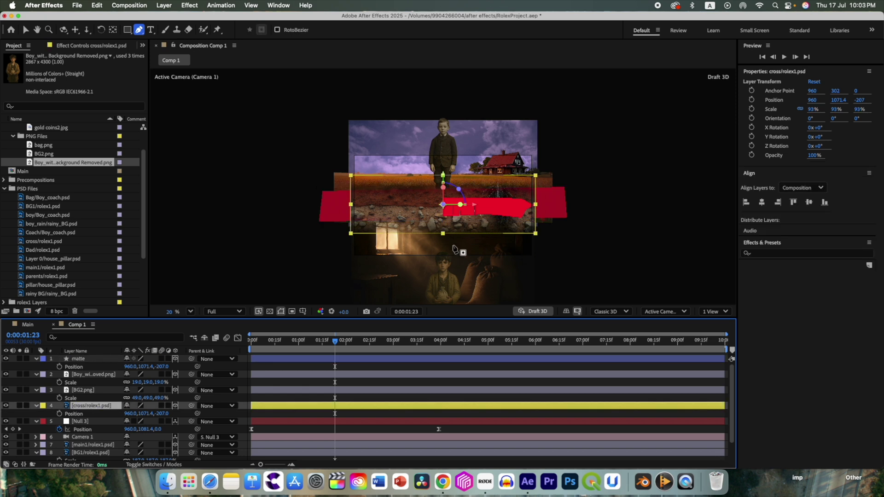
pyautogui.click(78, 359)
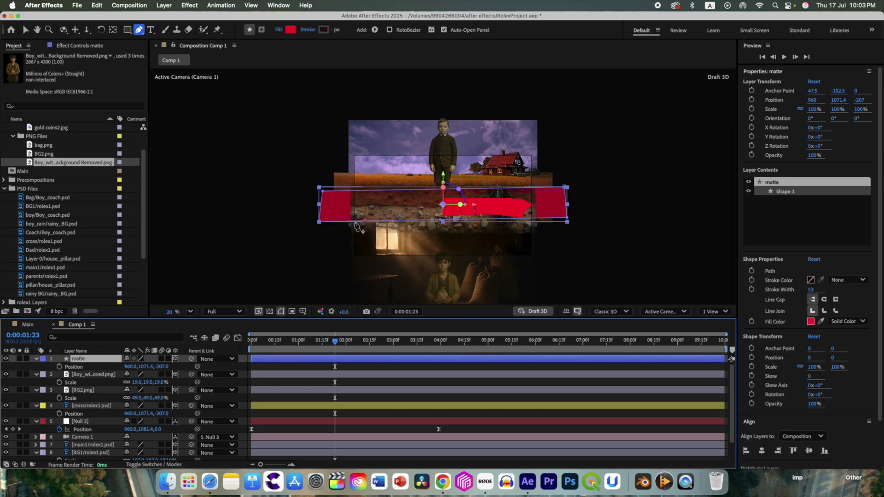
pyautogui.click(565, 187)
pyautogui.moveTo(565, 187); pyautogui.dragTo(558, 106)
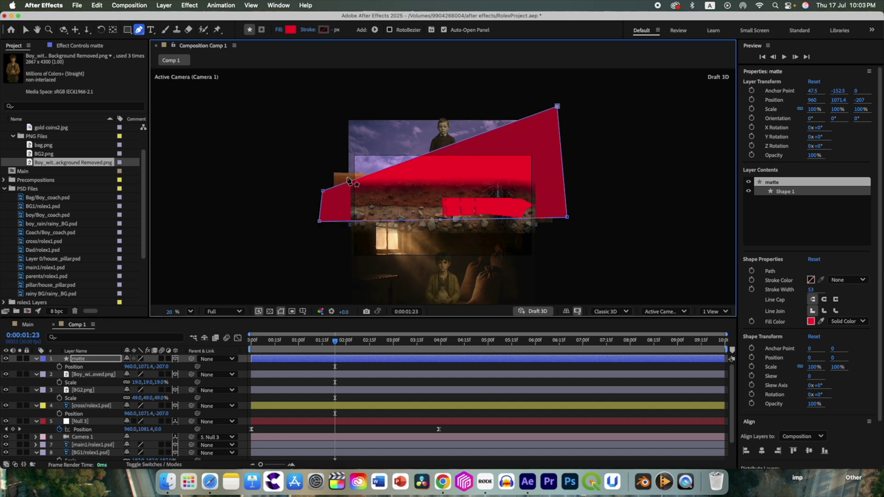
pyautogui.moveTo(323, 190); pyautogui.dragTo(327, 112)
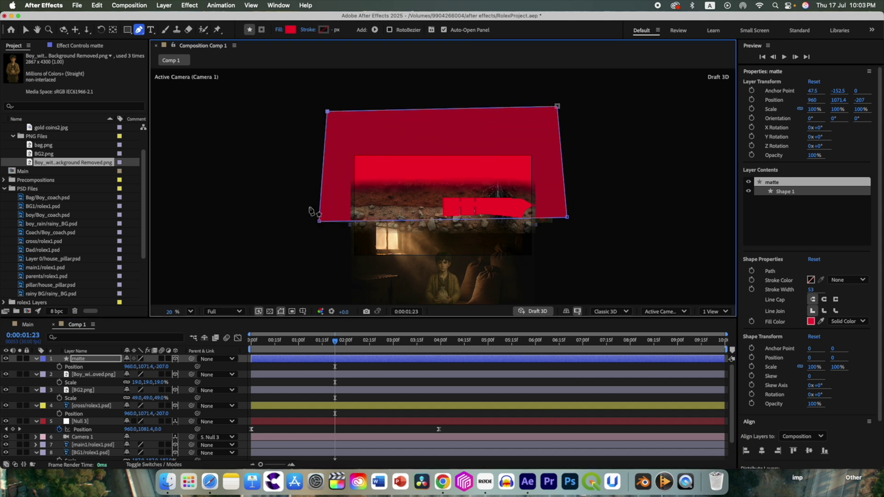
pyautogui.moveTo(321, 225); pyautogui.dragTo(335, 224)
pyautogui.moveTo(568, 220); pyautogui.dragTo(562, 221)
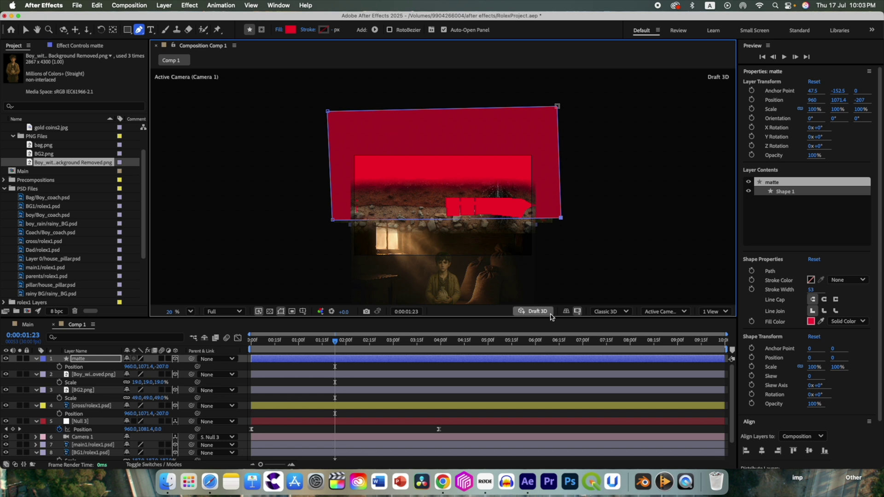
# Turn off Draft 3D and fit the composition to the viewer
pyautogui.click(532, 311)
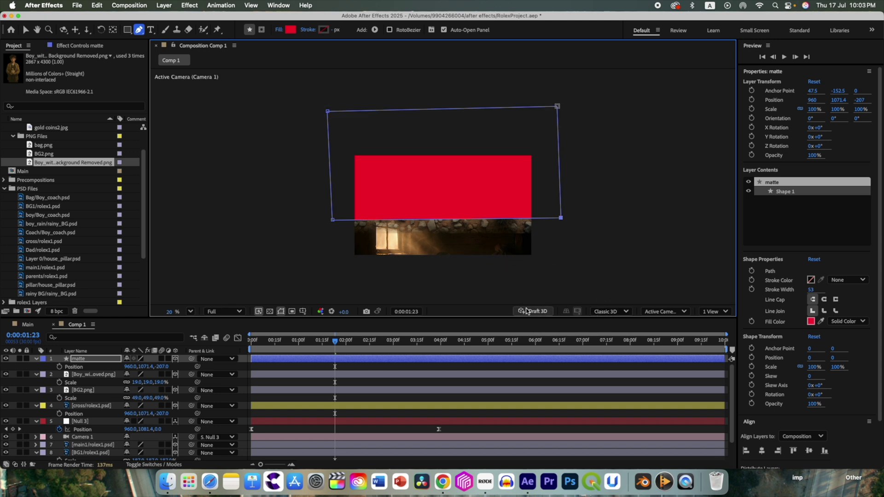
pyautogui.click(186, 312)
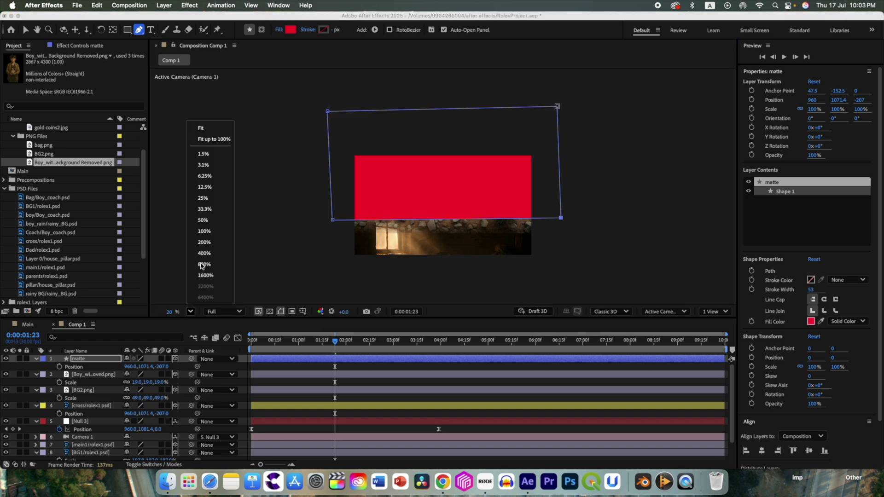
pyautogui.click(220, 133)
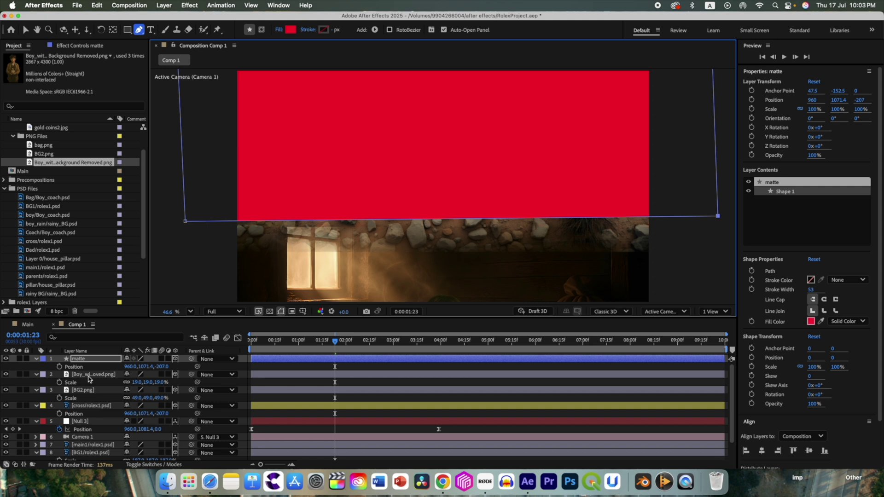
# Assign the matte layer as an inverted track matte for both the boy-with-pouch and BG2.png layers
pyautogui.click(90, 378)
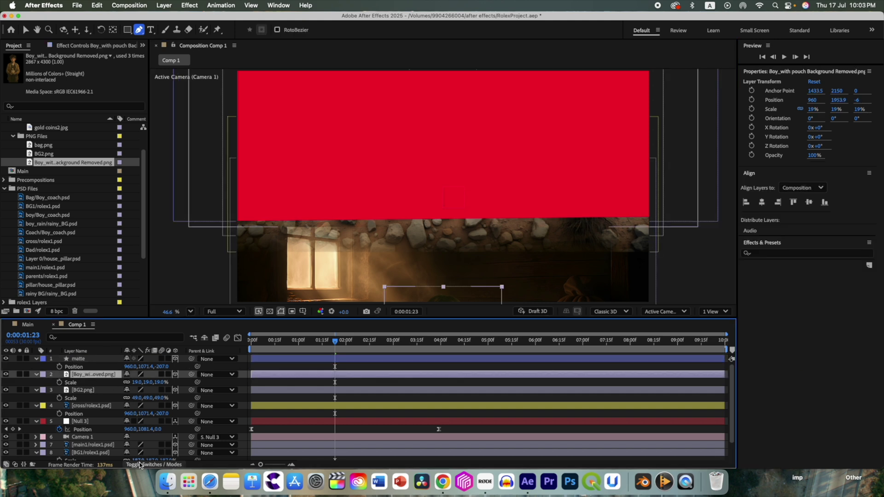
pyautogui.click(154, 465)
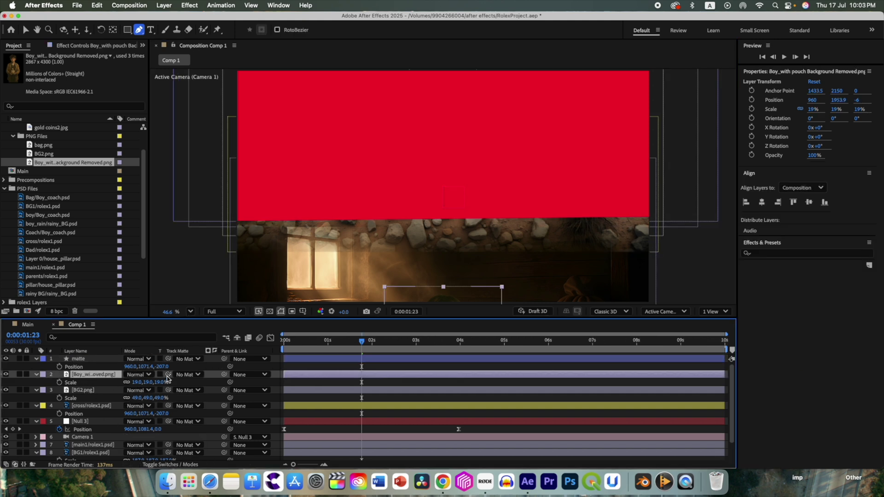
pyautogui.moveTo(149, 372); pyautogui.dragTo(89, 362)
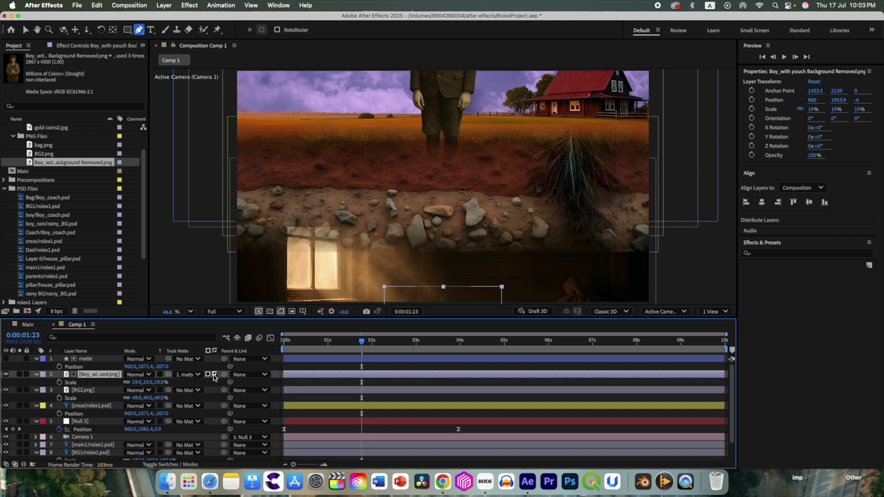
pyautogui.click(89, 390)
pyautogui.moveTo(168, 392); pyautogui.dragTo(94, 367)
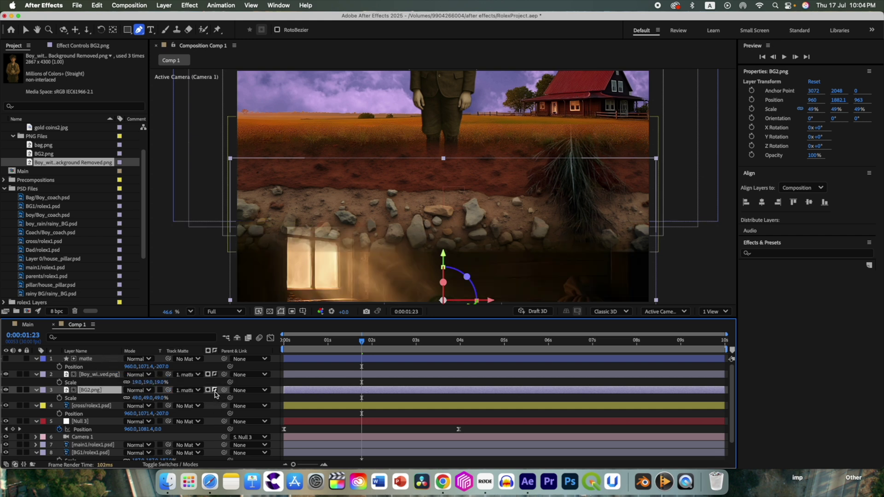
# Inspect the matte and BG1/rolex1.psd at about 0:00:02:21, and switch the composition to a two-view layout
pyautogui.moveTo(361, 344); pyautogui.dragTo(404, 354)
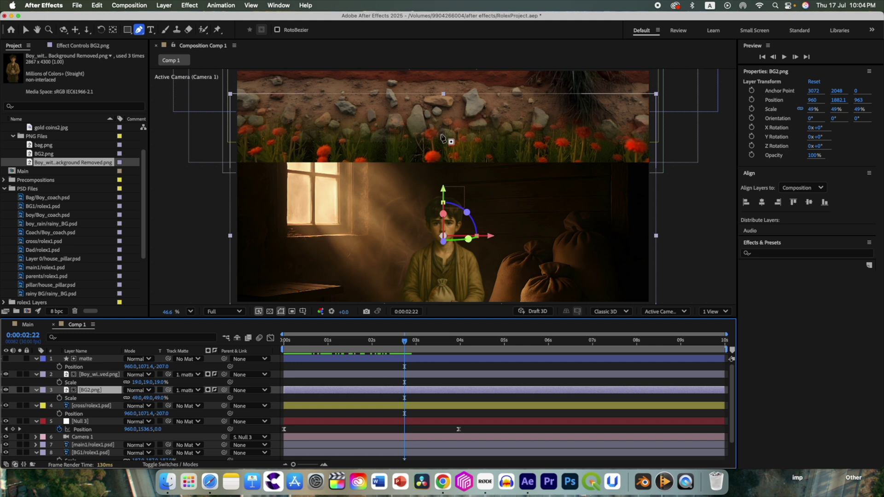
pyautogui.click(88, 358)
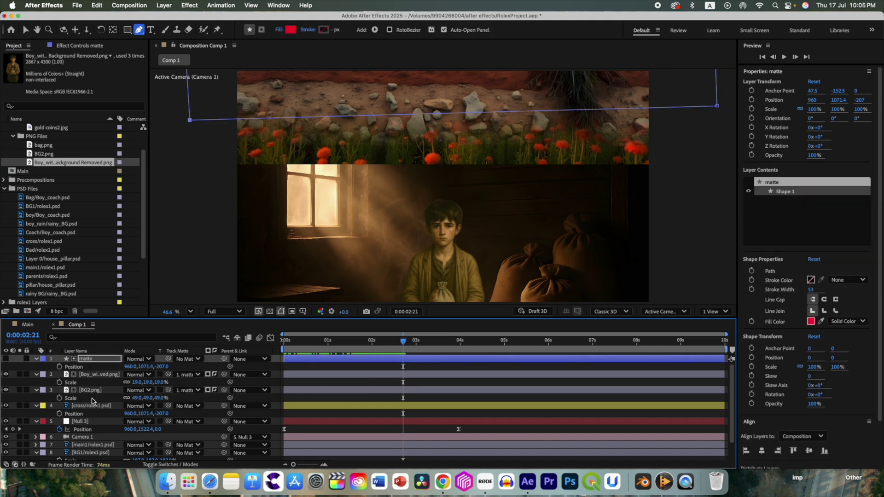
pyautogui.click(90, 454)
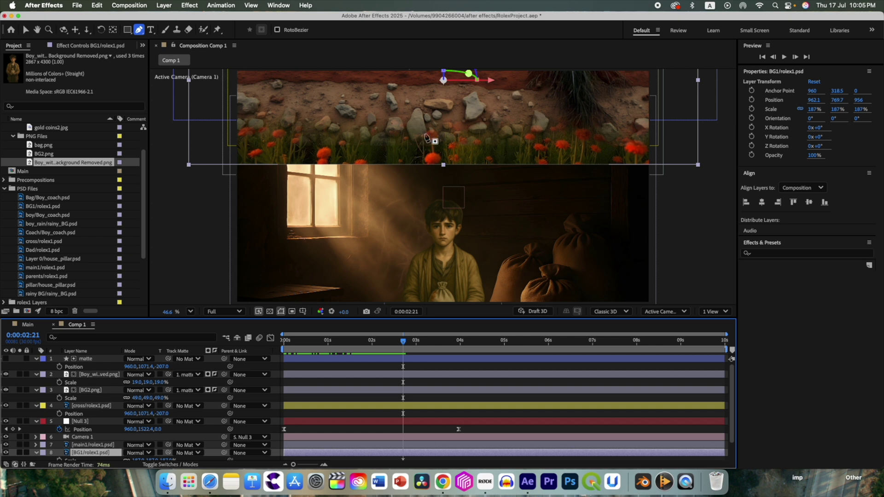
pyautogui.press('Home')
pyautogui.click(713, 312)
pyautogui.click(716, 337)
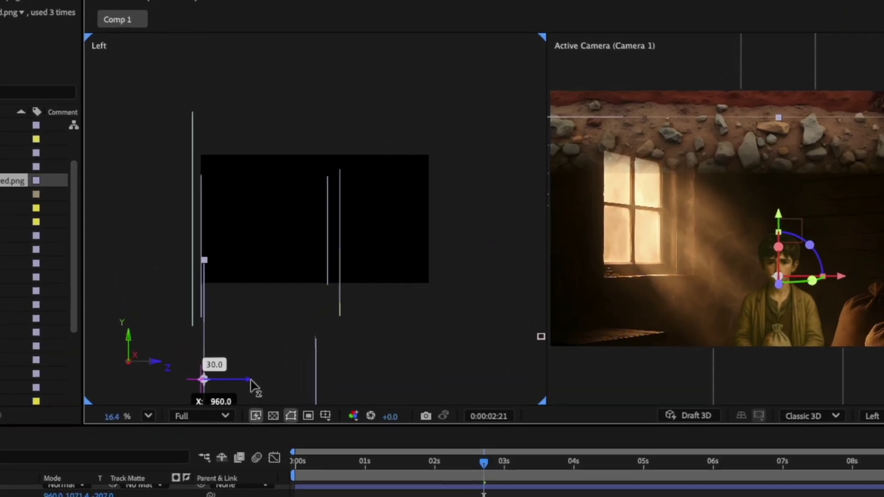
# Move the BG2.png layer along the Z axis in the Left view to a Z position of 951
pyautogui.moveTo(246, 335); pyautogui.dragTo(247, 336)
pyautogui.moveTo(249, 381); pyautogui.dragTo(247, 381)
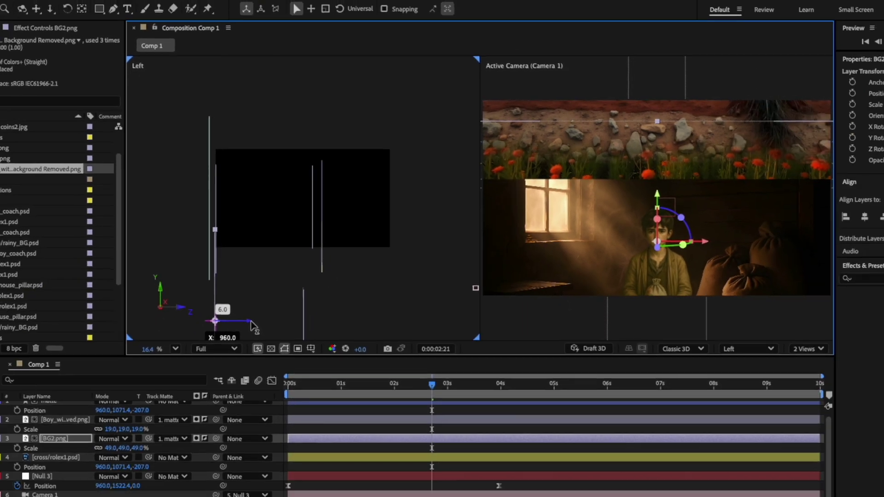
pyautogui.moveTo(253, 327); pyautogui.dragTo(254, 325)
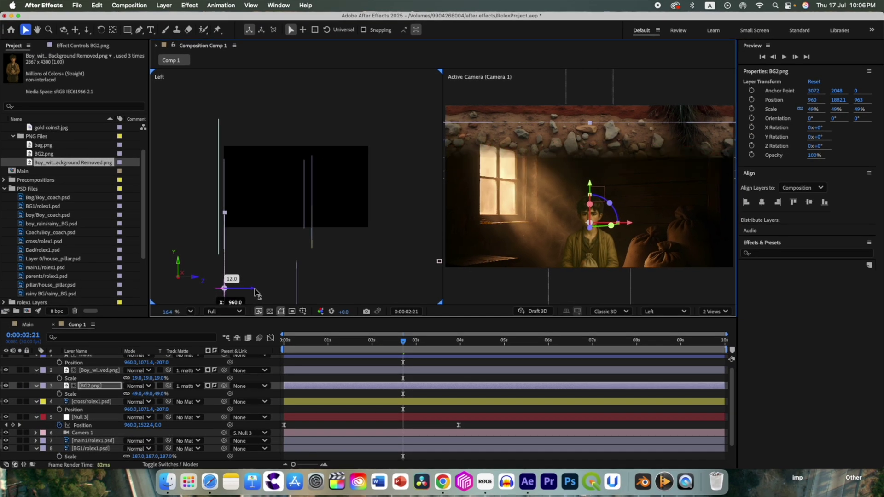
pyautogui.moveTo(256, 292); pyautogui.dragTo(256, 292)
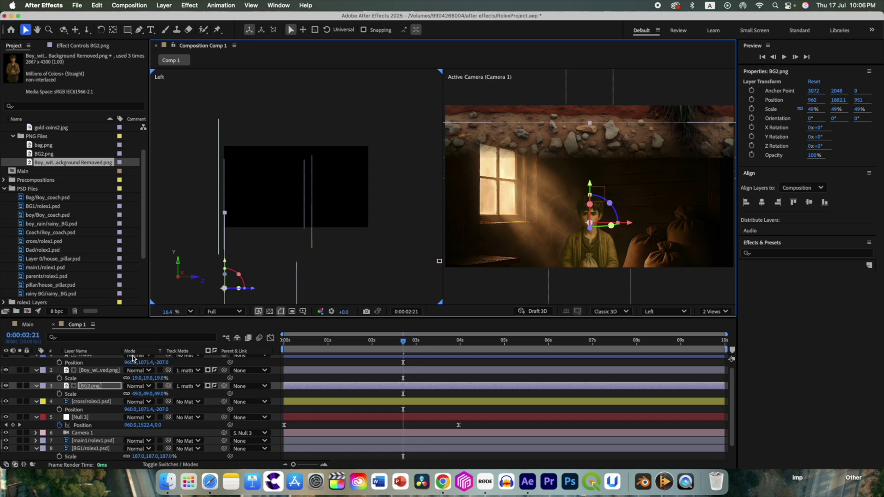
# Compare the depth of BG1/rolex1.psd with BG2.png and move BG2.png further along the Z axis to 939
pyautogui.click(82, 449)
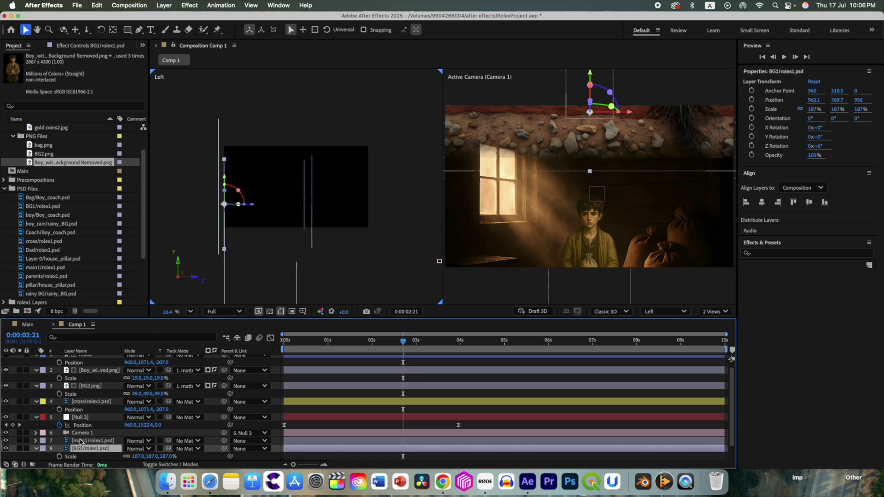
pyautogui.scroll(1, 94, 384)
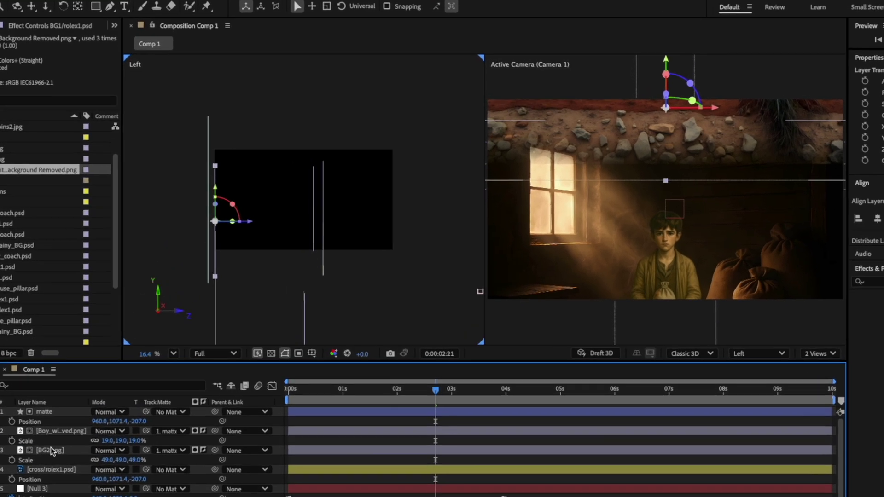
pyautogui.click(51, 452)
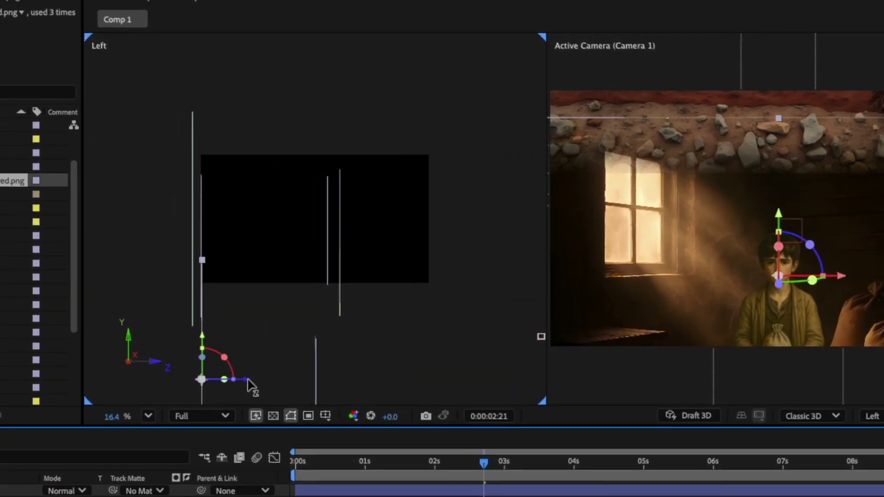
pyautogui.moveTo(248, 381); pyautogui.dragTo(249, 373)
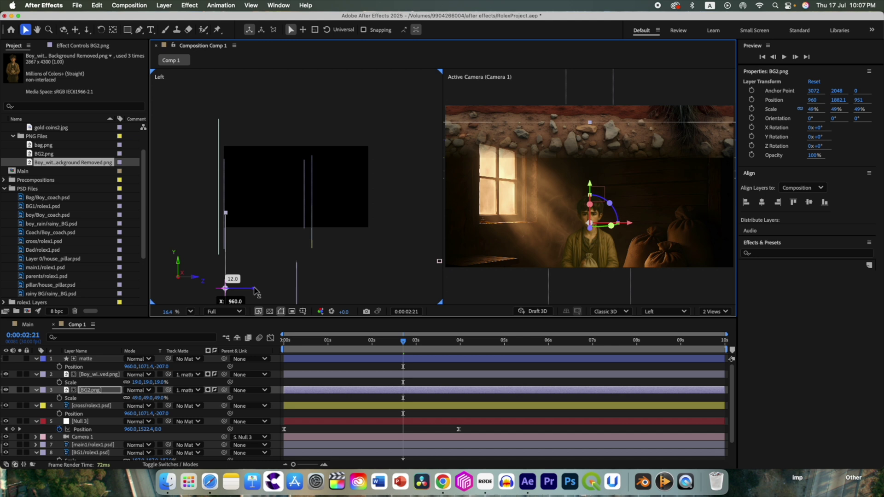
pyautogui.moveTo(254, 289); pyautogui.dragTo(255, 289)
# At 0:00:01:16 in a single camera view, draw a closed seven-point Pen mask on cross/rolex1.psd around the soil band from flower base to lower rocks
pyautogui.moveTo(403, 343); pyautogui.dragTo(351, 352)
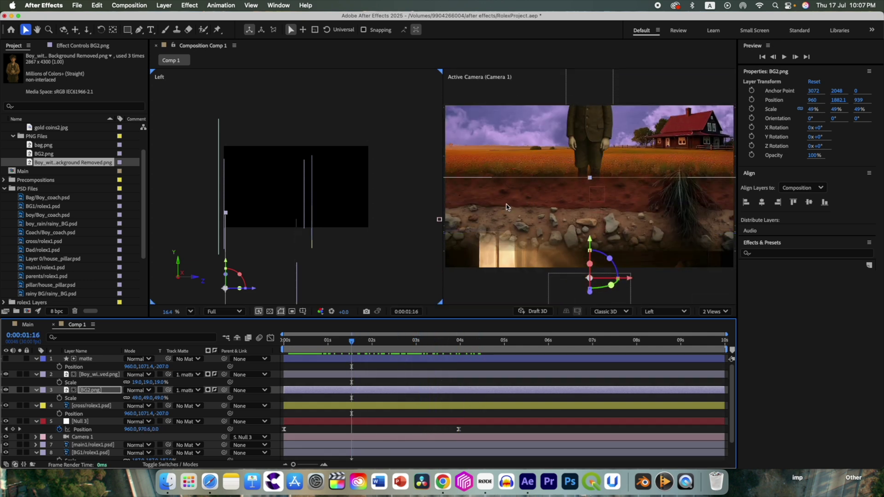
pyautogui.click(92, 406)
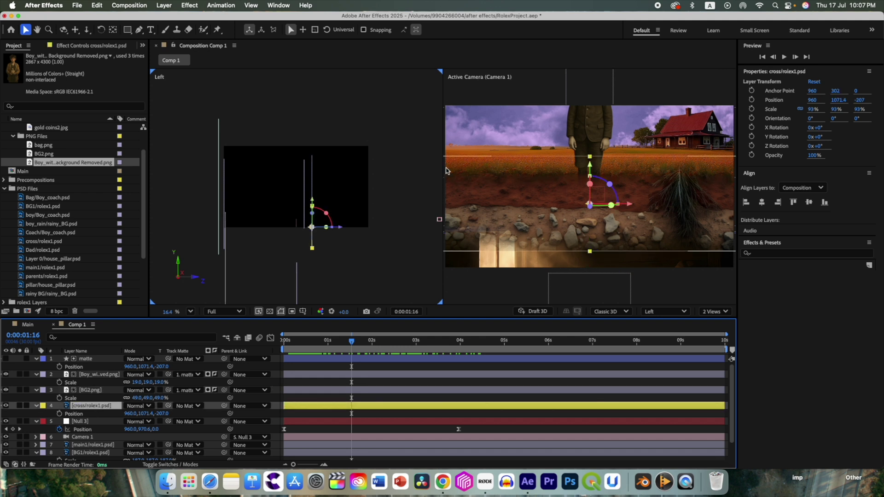
pyautogui.click(715, 311)
pyautogui.click(138, 31)
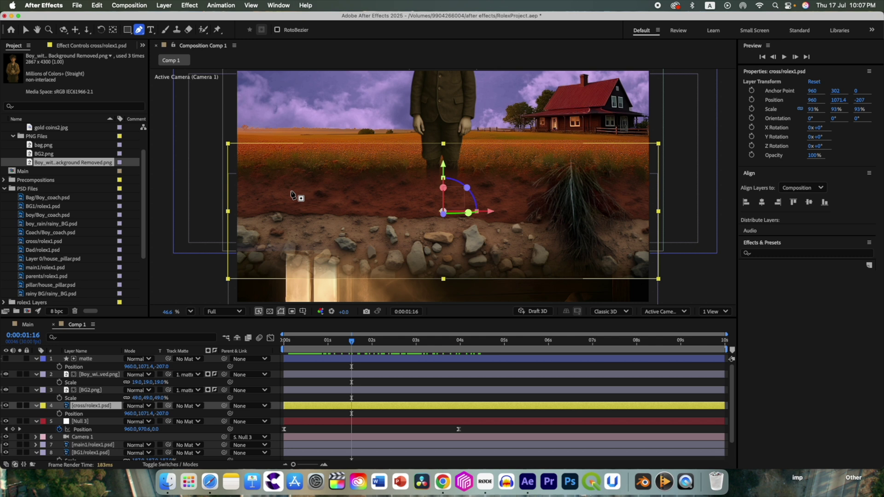
pyautogui.click(219, 173)
pyautogui.click(663, 173)
pyautogui.click(671, 259)
pyautogui.click(566, 265)
pyautogui.click(443, 259)
pyautogui.click(338, 261)
pyautogui.click(229, 260)
pyautogui.click(219, 173)
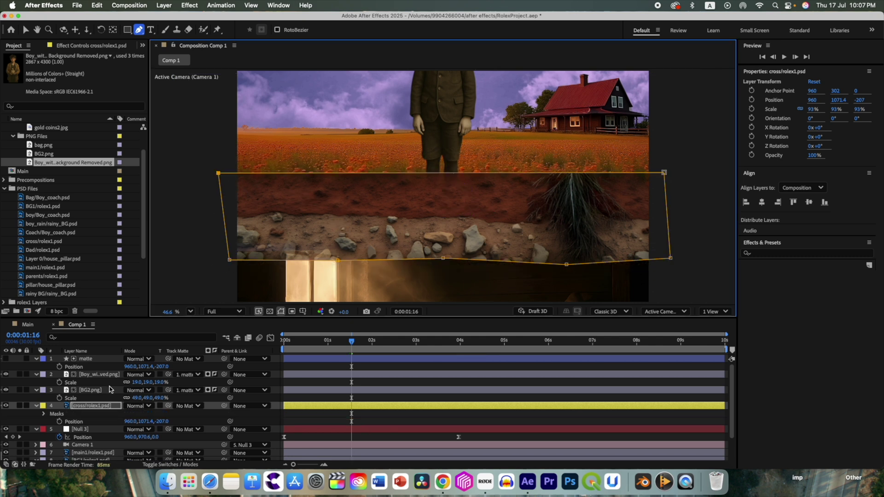
# Set the mask feather of Mask 1 on cross/rolex1.psd to 46 pixels
pyautogui.click(44, 414)
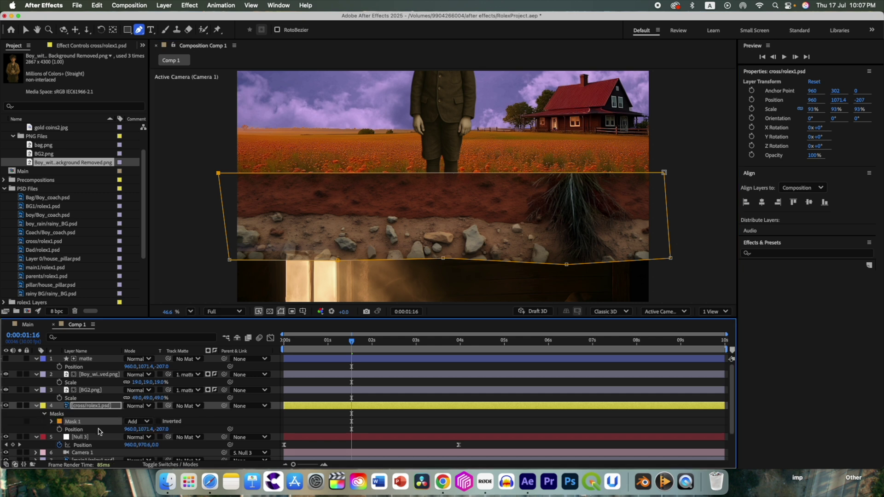
pyautogui.click(52, 422)
pyautogui.moveTo(136, 438); pyautogui.dragTo(158, 442)
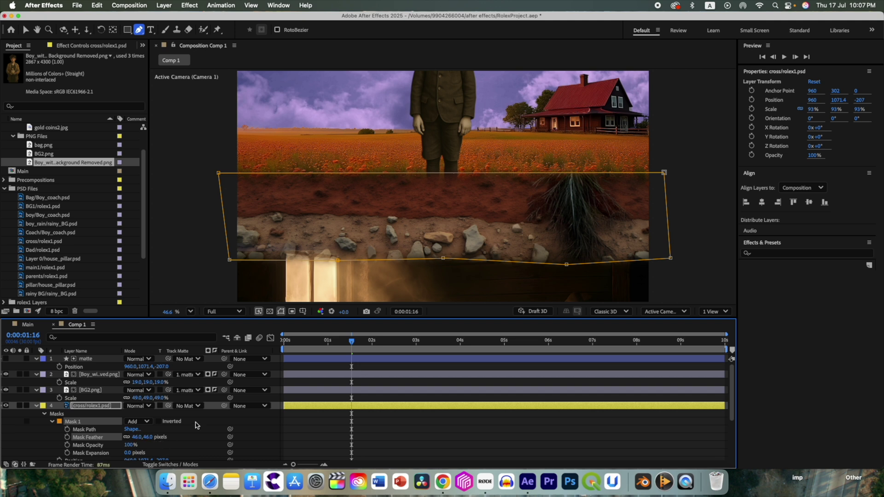
# Collapse the cross/rolex1.psd properties and play the camera transition from 0:00:00:00
pyautogui.click(87, 375)
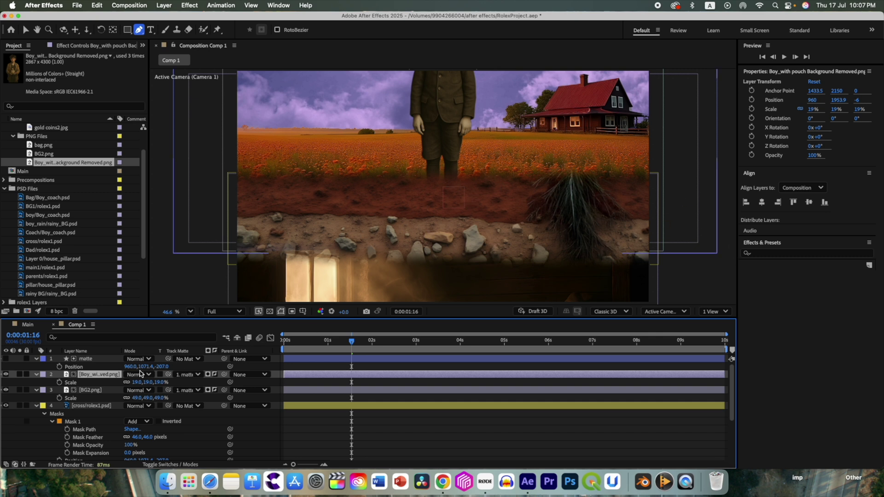
pyautogui.click(37, 407)
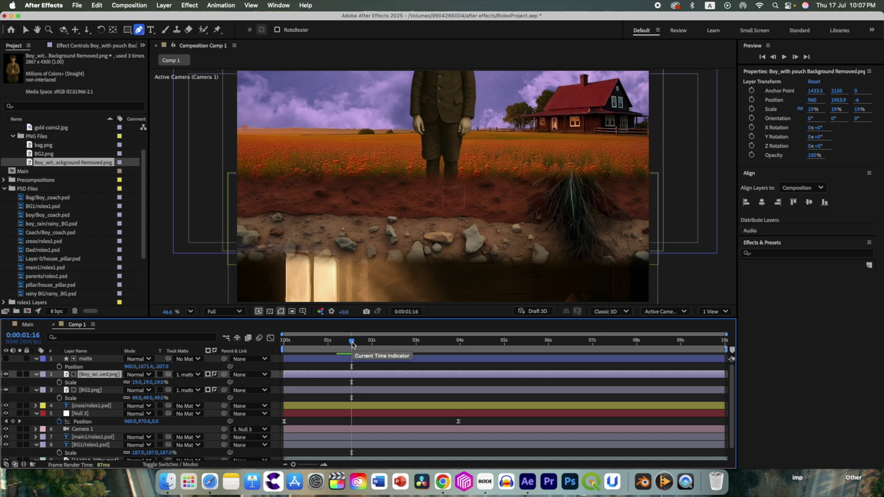
pyautogui.moveTo(352, 345); pyautogui.dragTo(279, 345)
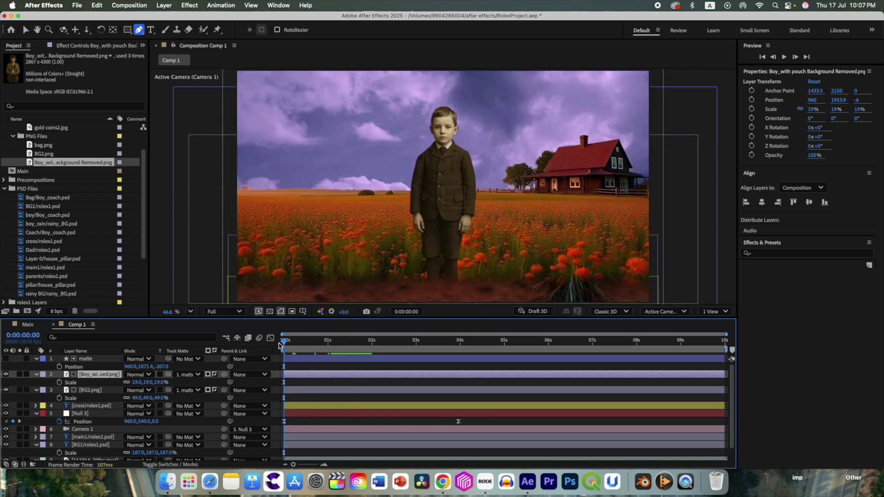
pyautogui.press('space')
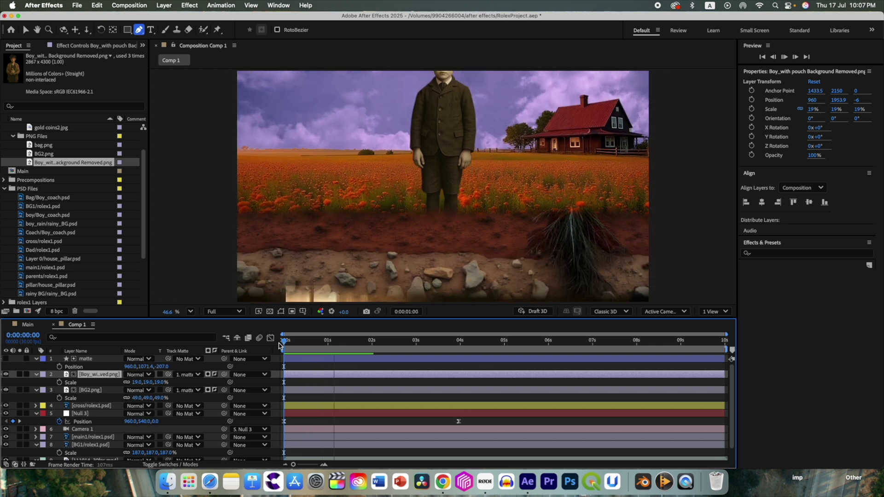